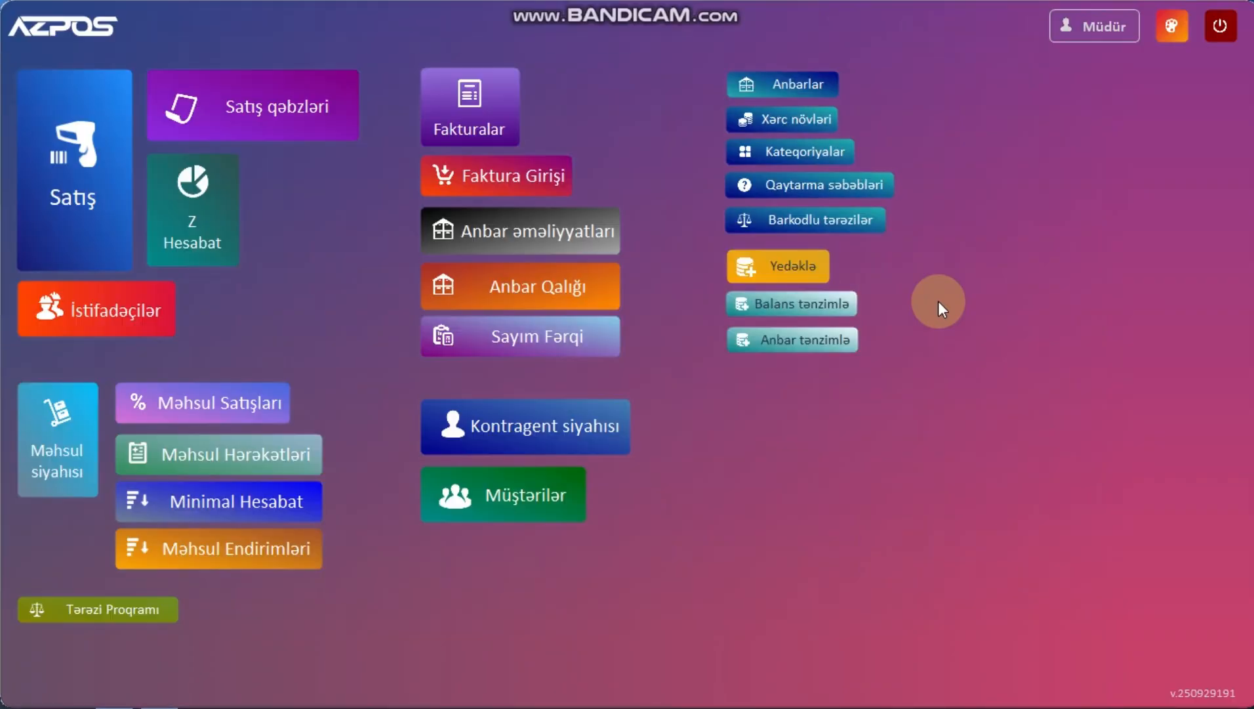
# - Open the invoice entry form (Faktura Girişi) and choose İRSAD as the contractor
pyautogui.click(517, 174)
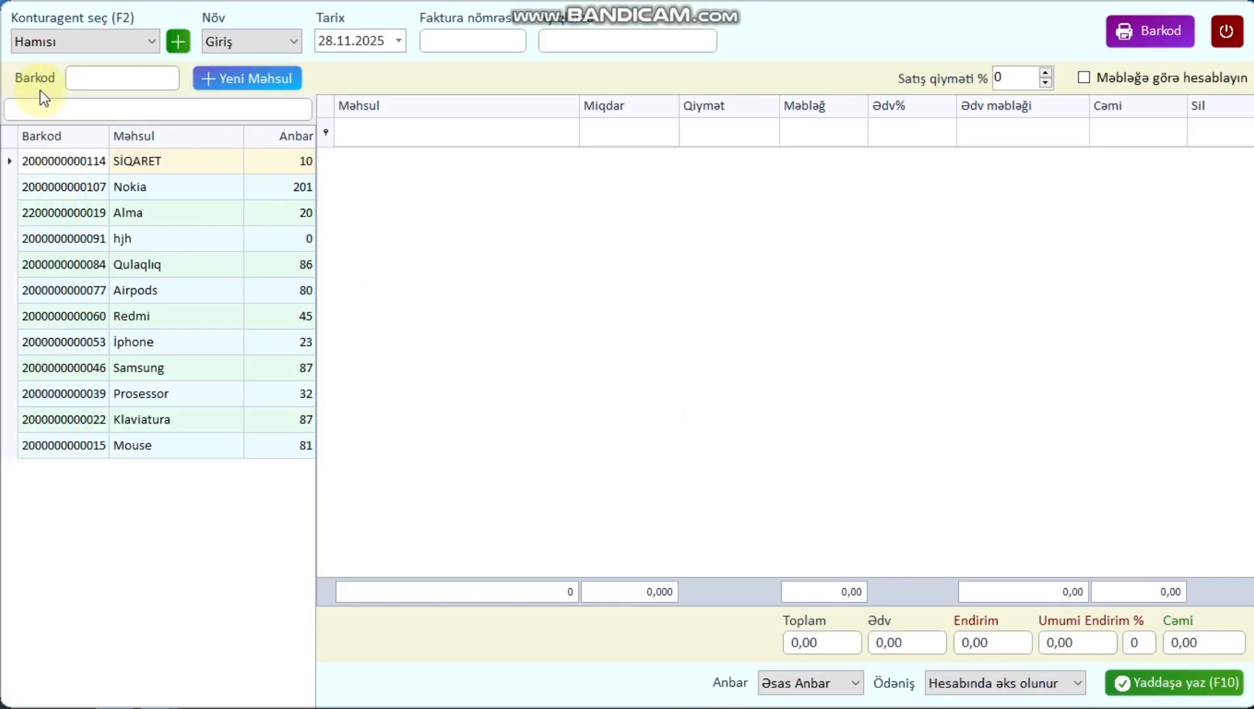
pyautogui.click(65, 46)
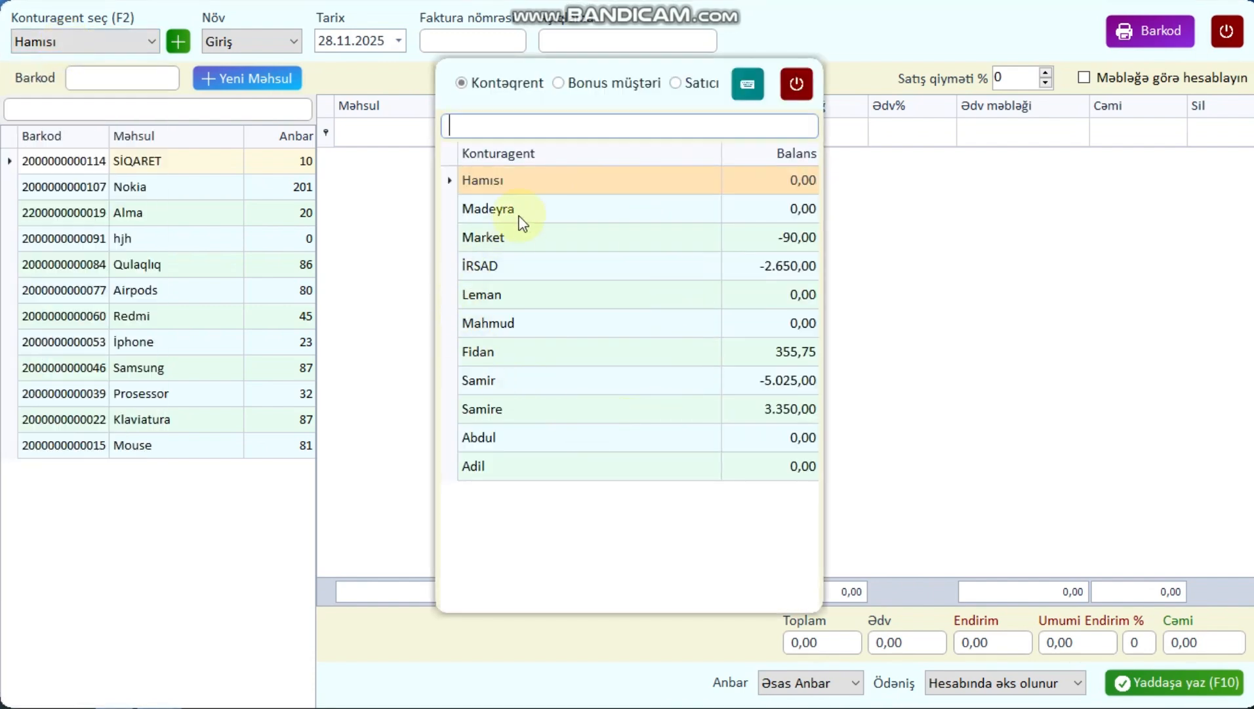
pyautogui.click(505, 266)
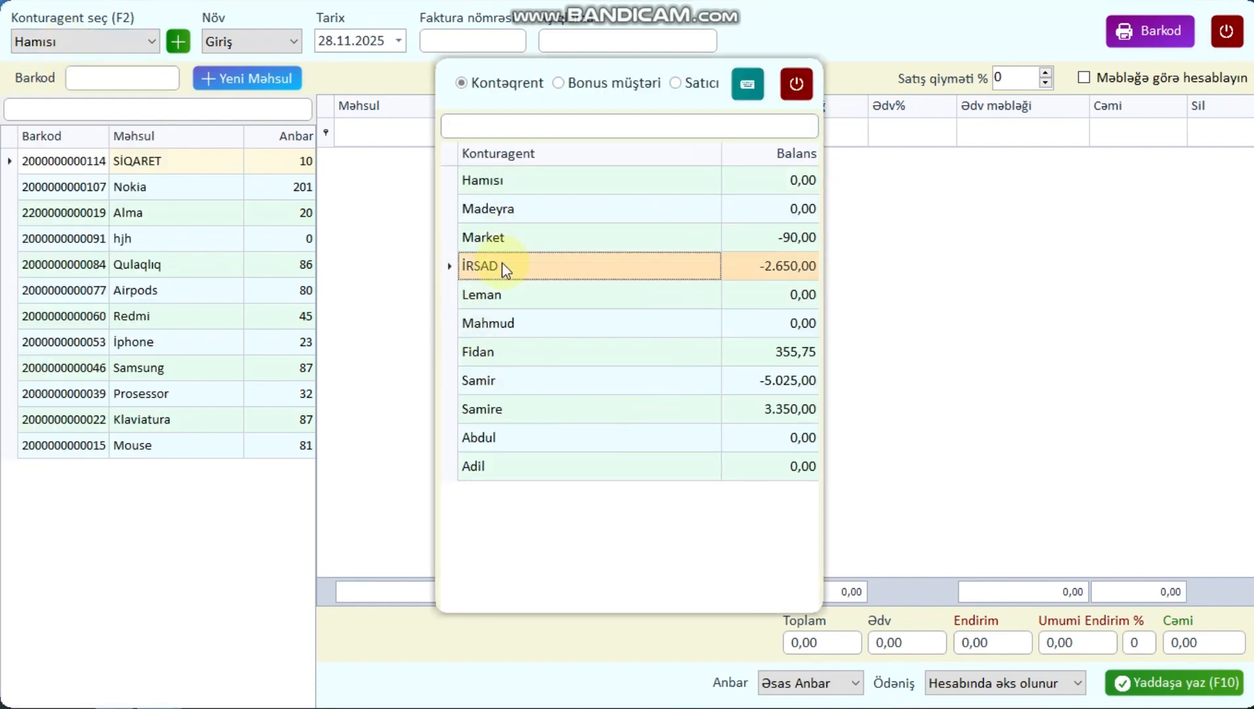
pyautogui.doubleClick(502, 265)
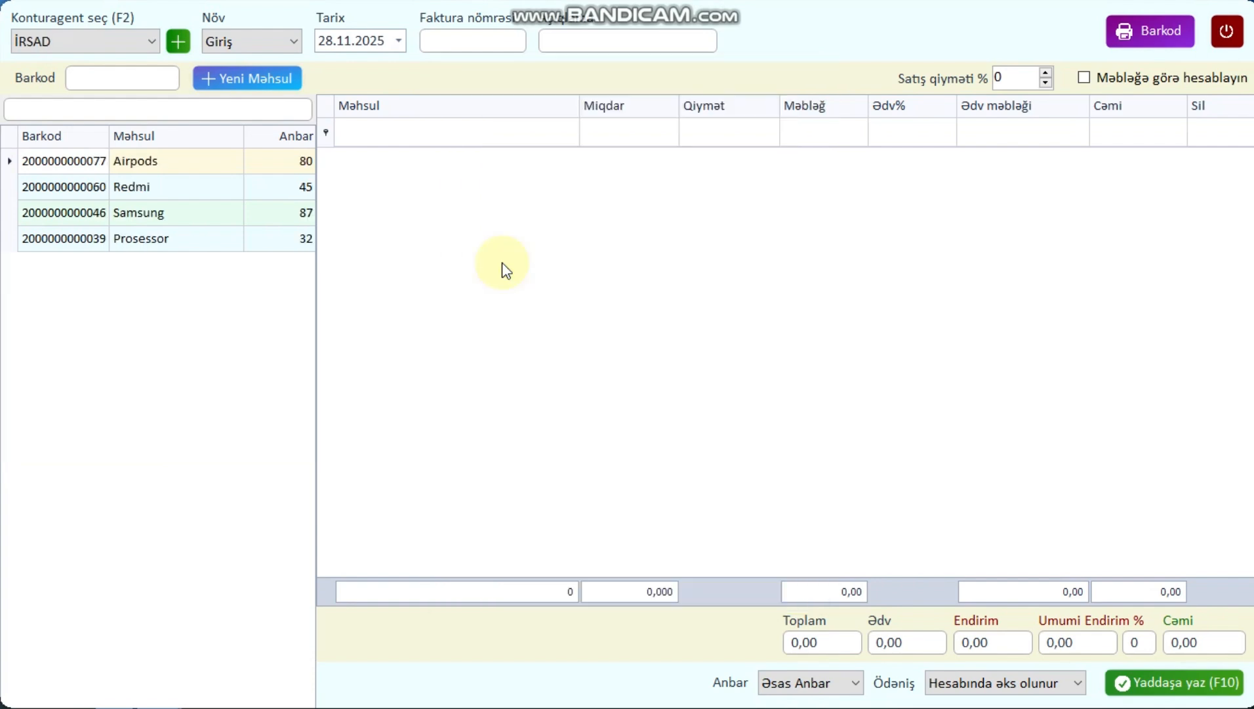
# - Start a new product named USB and generate a barcode for it
pyautogui.click(231, 87)
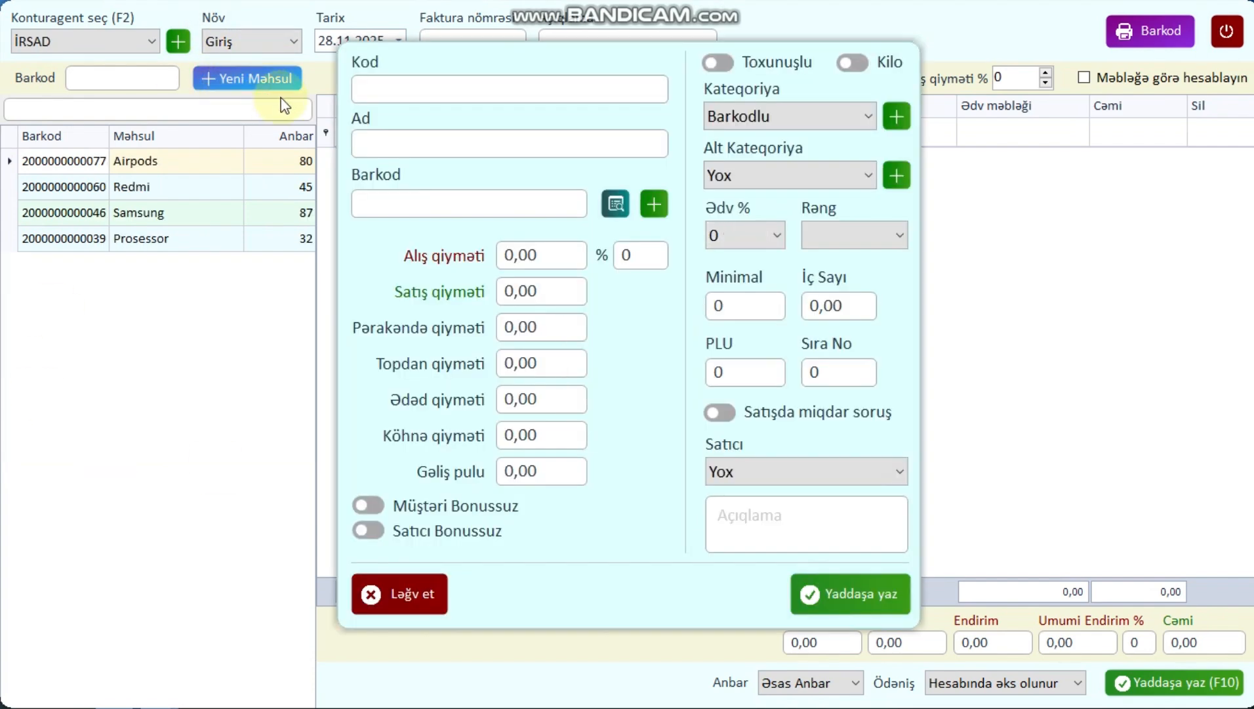
pyautogui.click(388, 146)
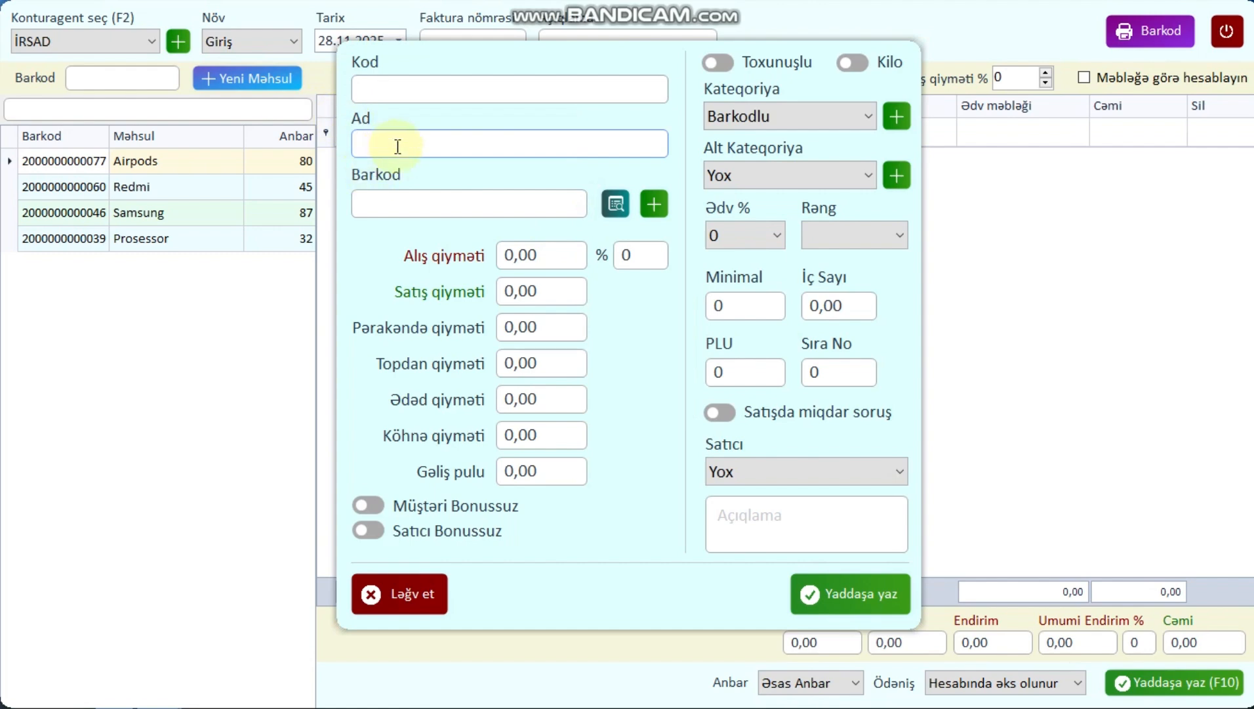
pyautogui.write('USB')
pyautogui.moveTo(400, 145); pyautogui.dragTo(319, 151)
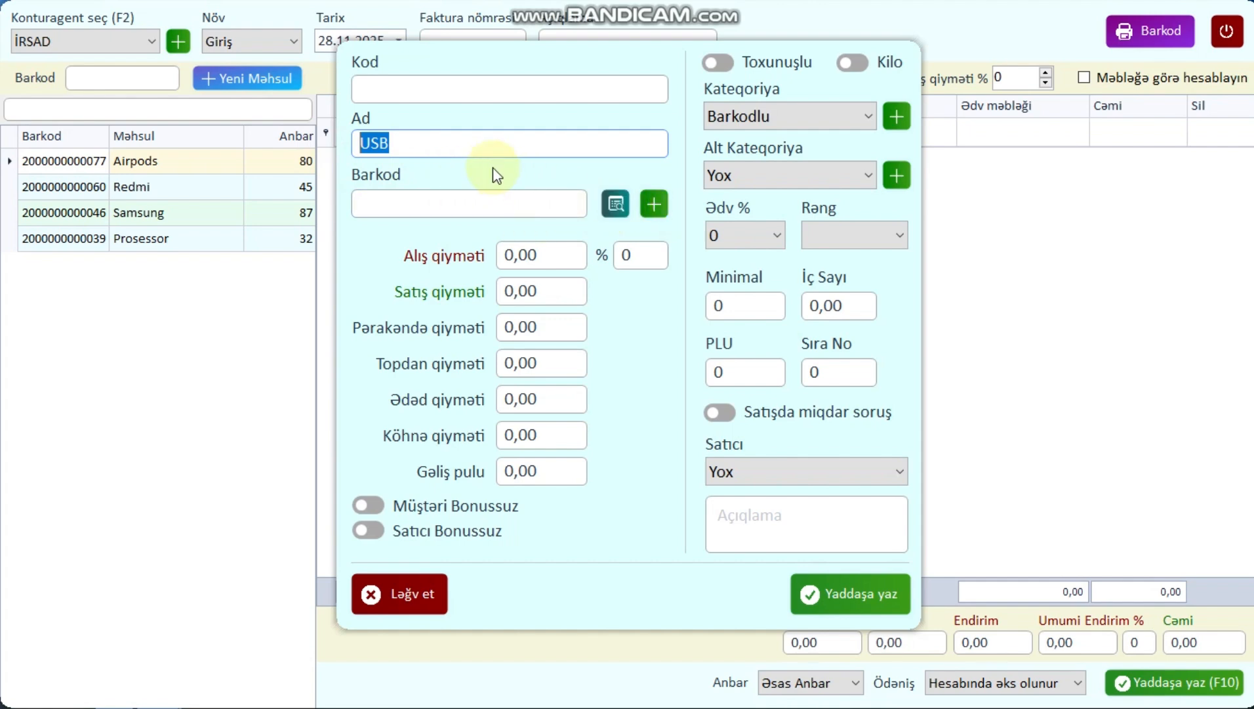
pyautogui.click(644, 208)
# - Set the product's purchase price (Alış qiyməti) to 10 and clear the percentage beside it
pyautogui.click(545, 247)
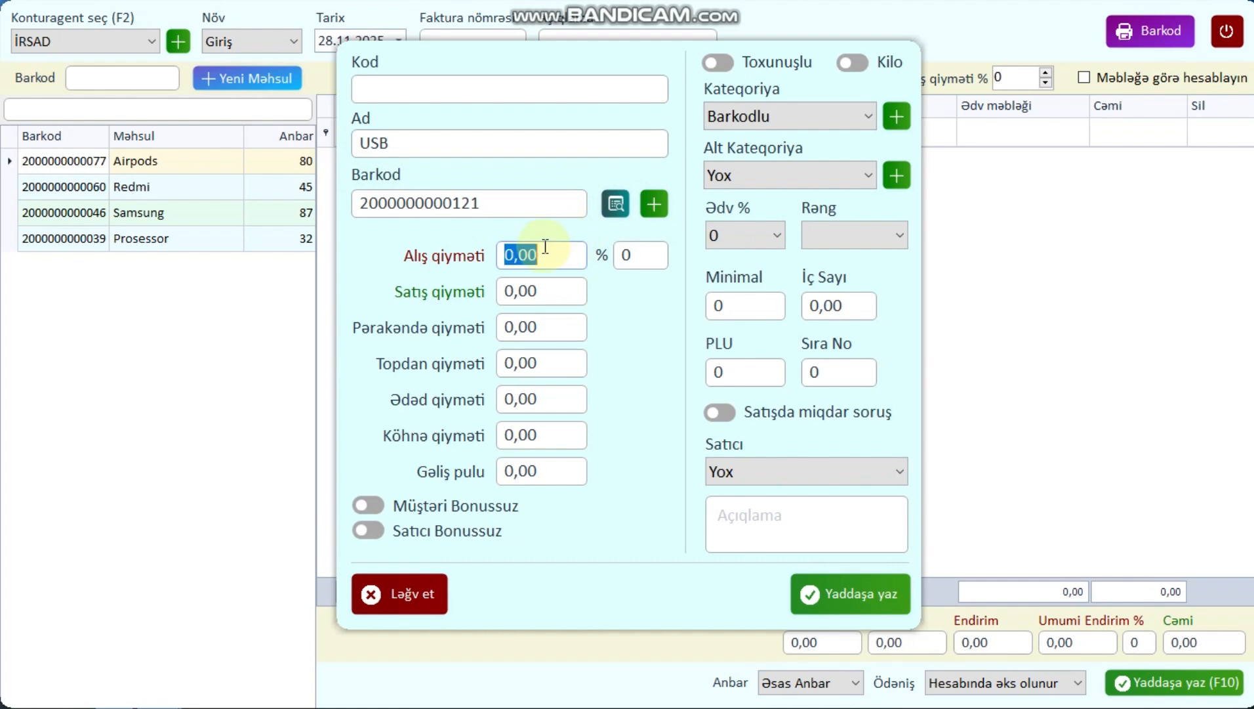
pyautogui.write('10')
pyautogui.press('Tab')
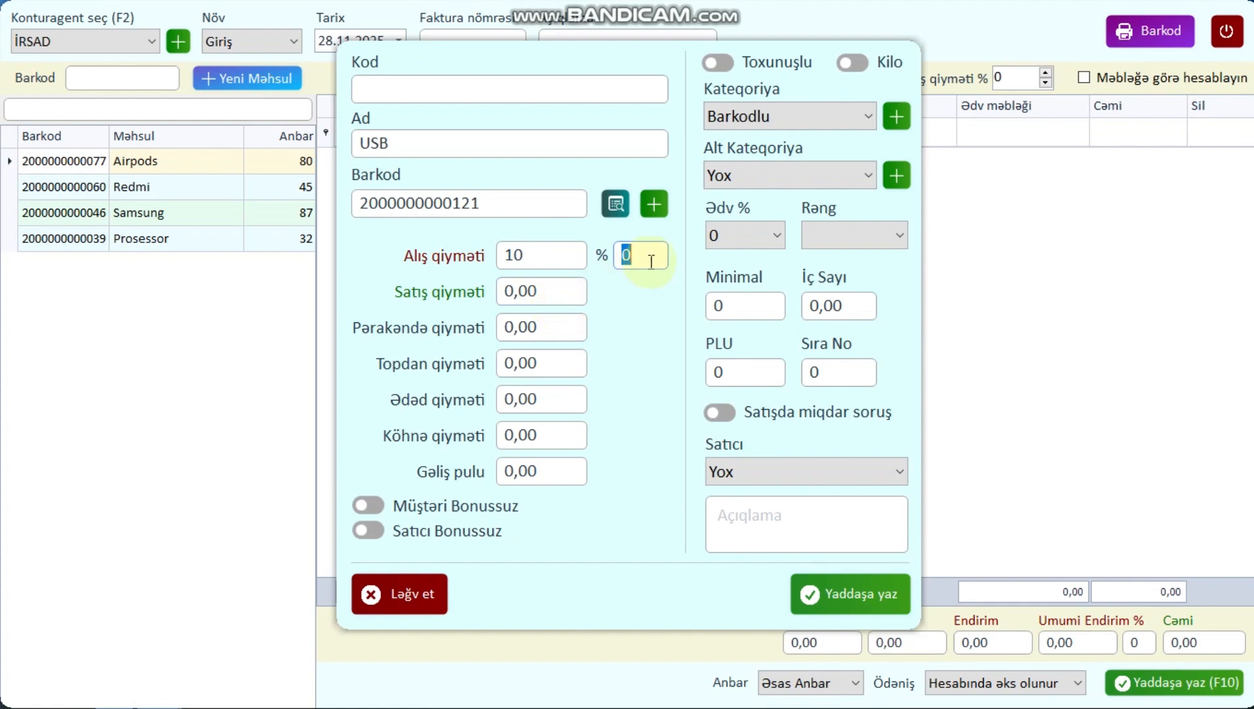
pyautogui.write('10')
pyautogui.press('BackSpace')
pyautogui.press('BackSpace')
# - Set Satış qiyməti to 15, Pərakəndə qiyməti to 13, Topdan qiyməti to 11 and Gəliş pulu to 10
pyautogui.click(543, 291)
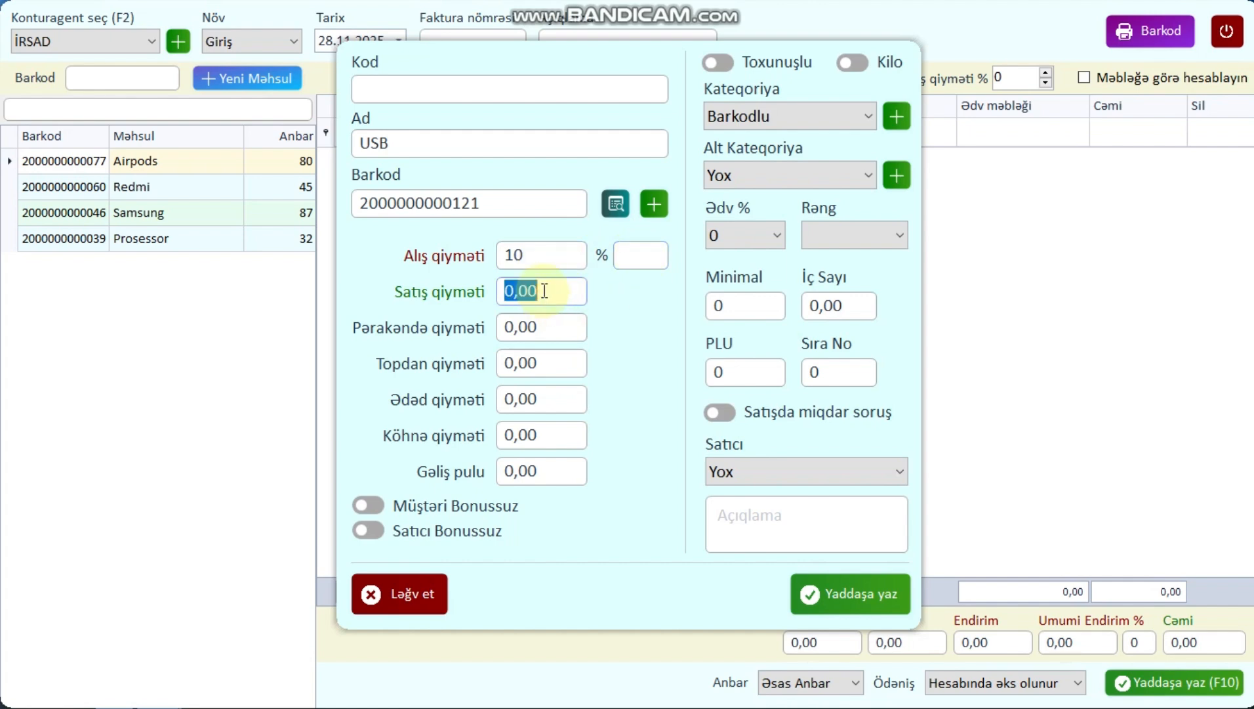
pyautogui.write('15')
pyautogui.press('Tab')
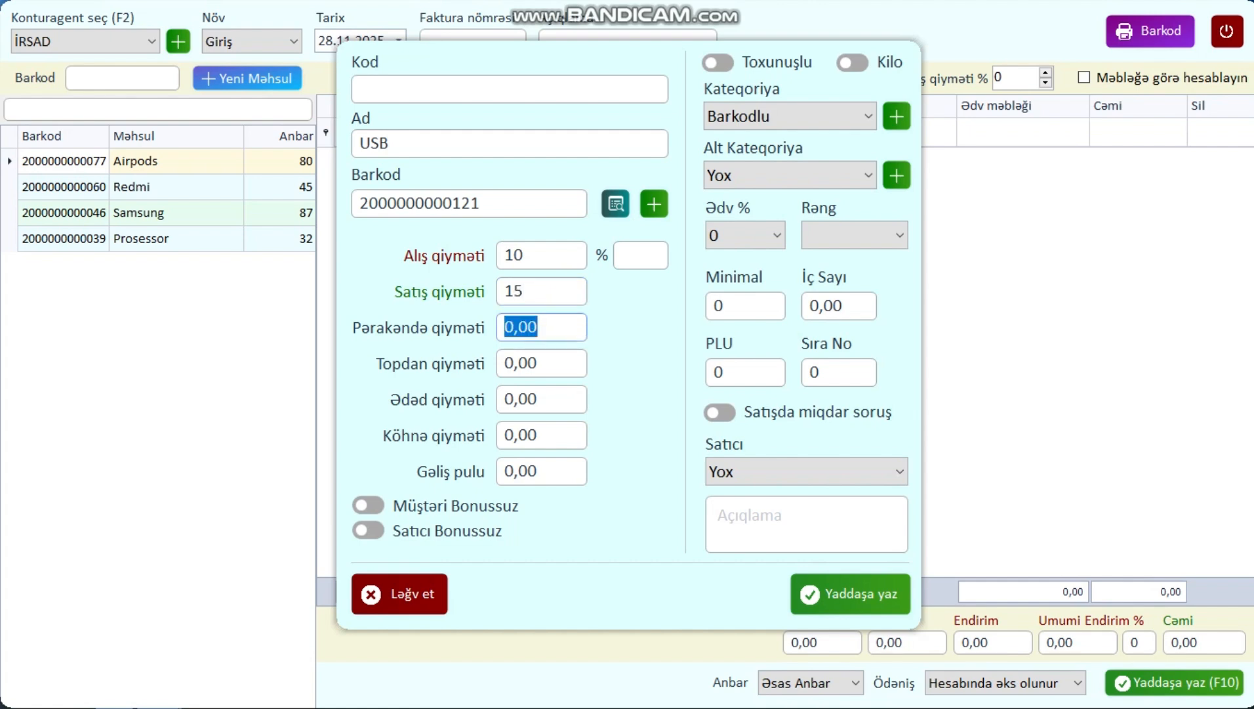
pyautogui.write('13')
pyautogui.press('Tab')
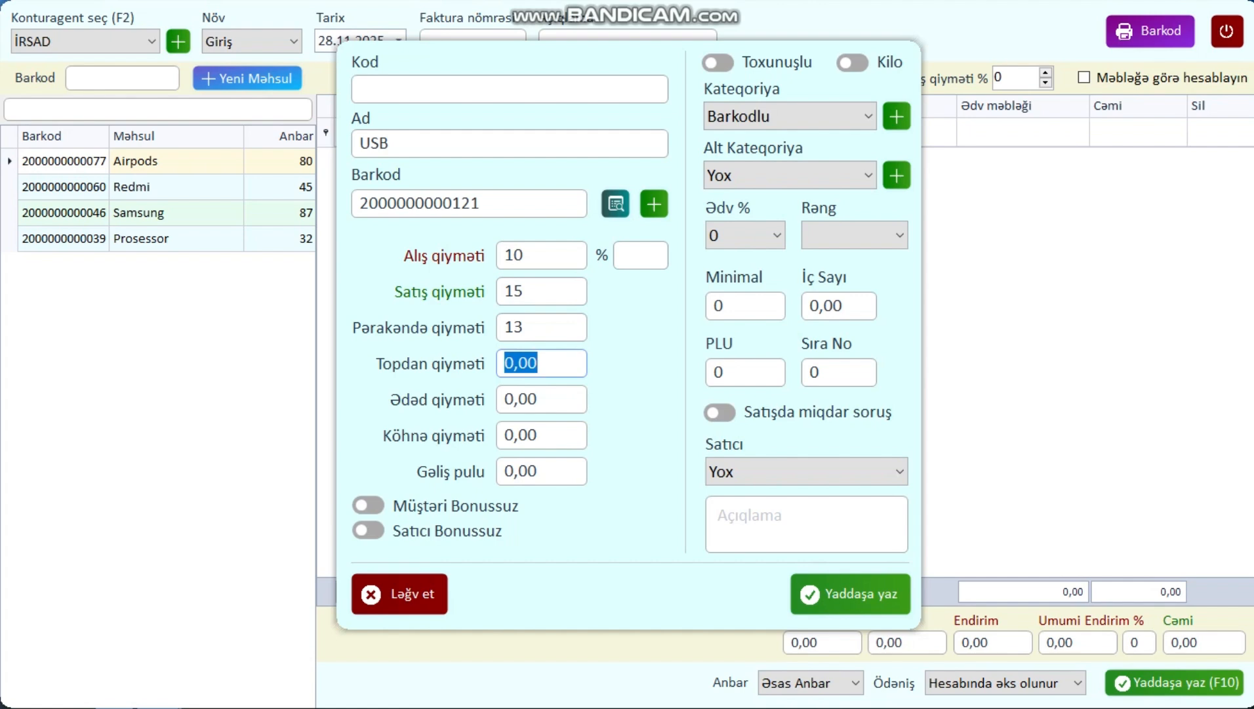
pyautogui.write('11')
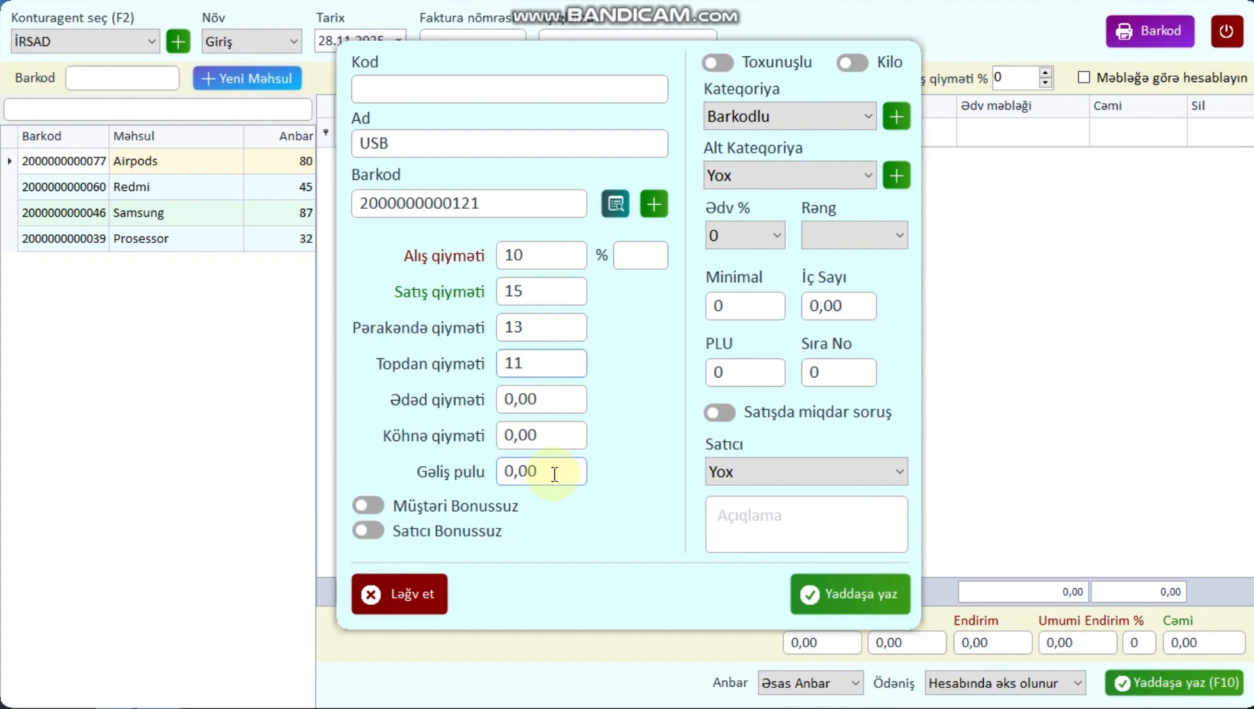
pyautogui.click(514, 471)
pyautogui.write('10')
pyautogui.click(358, 506)
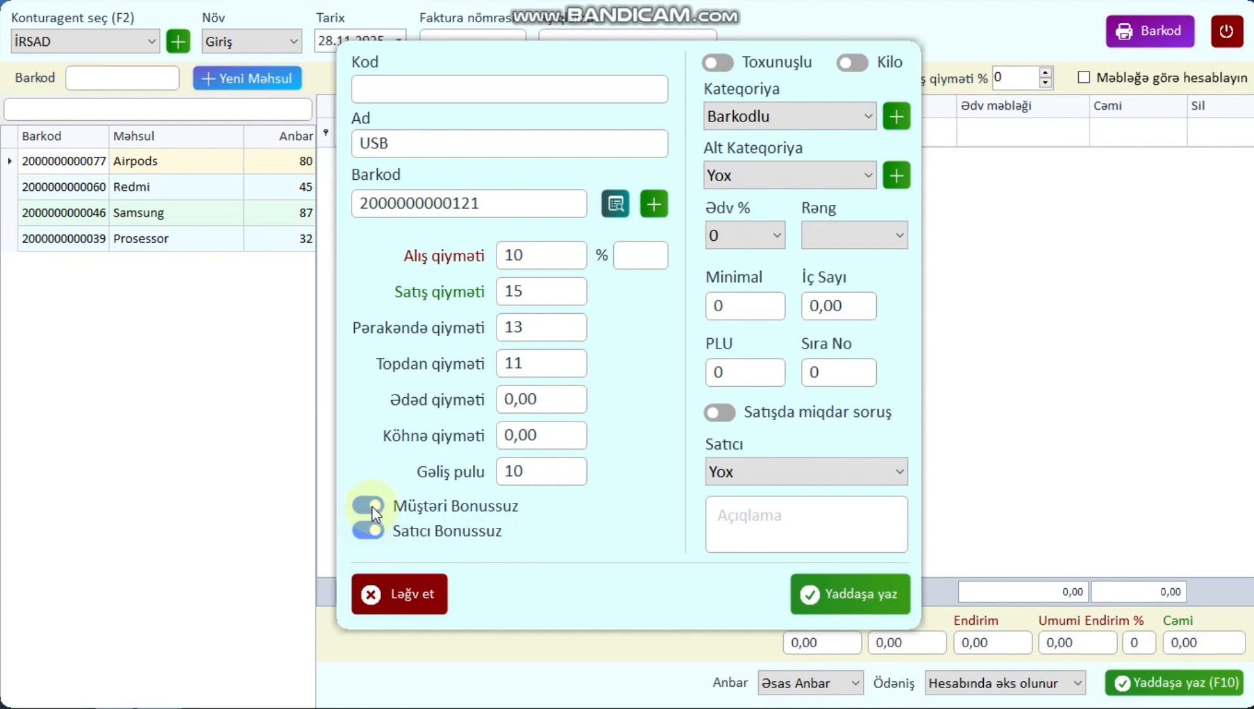
pyautogui.click(373, 505)
pyautogui.click(372, 532)
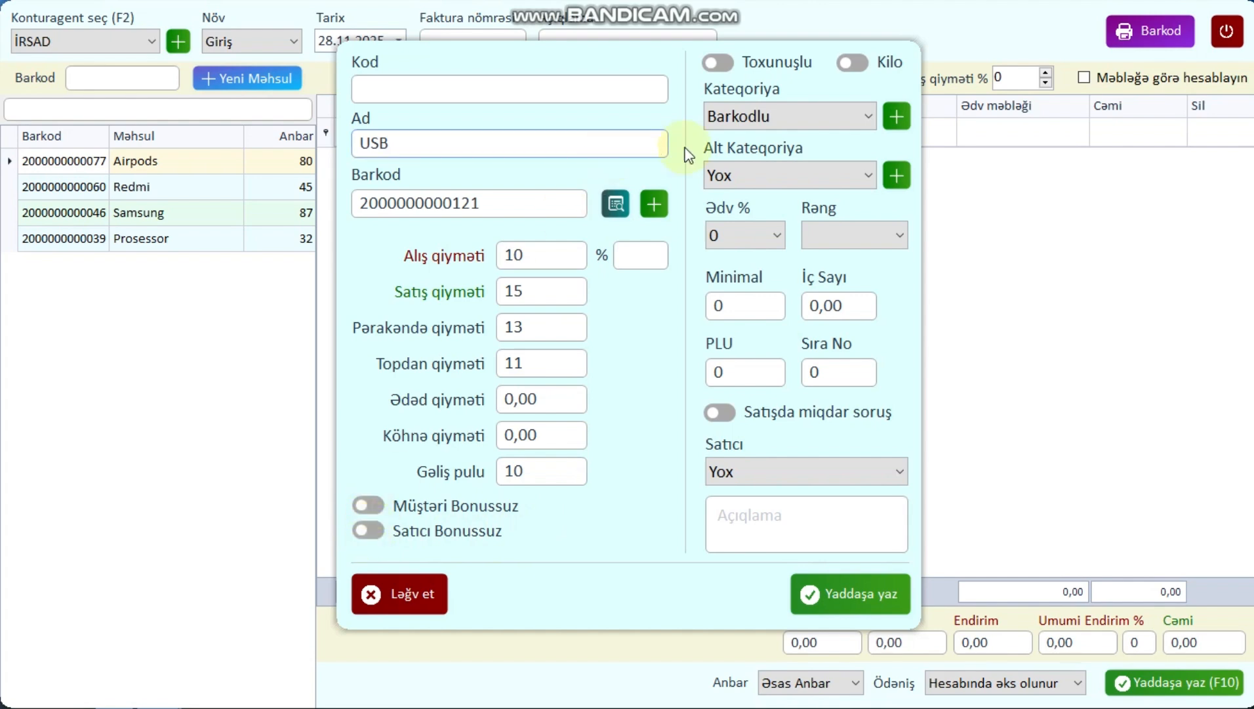
# - Assign the product to the ADAPTERLER category and keep its subcategory (Alt Kateqoriya) as Yox
pyautogui.click(775, 120)
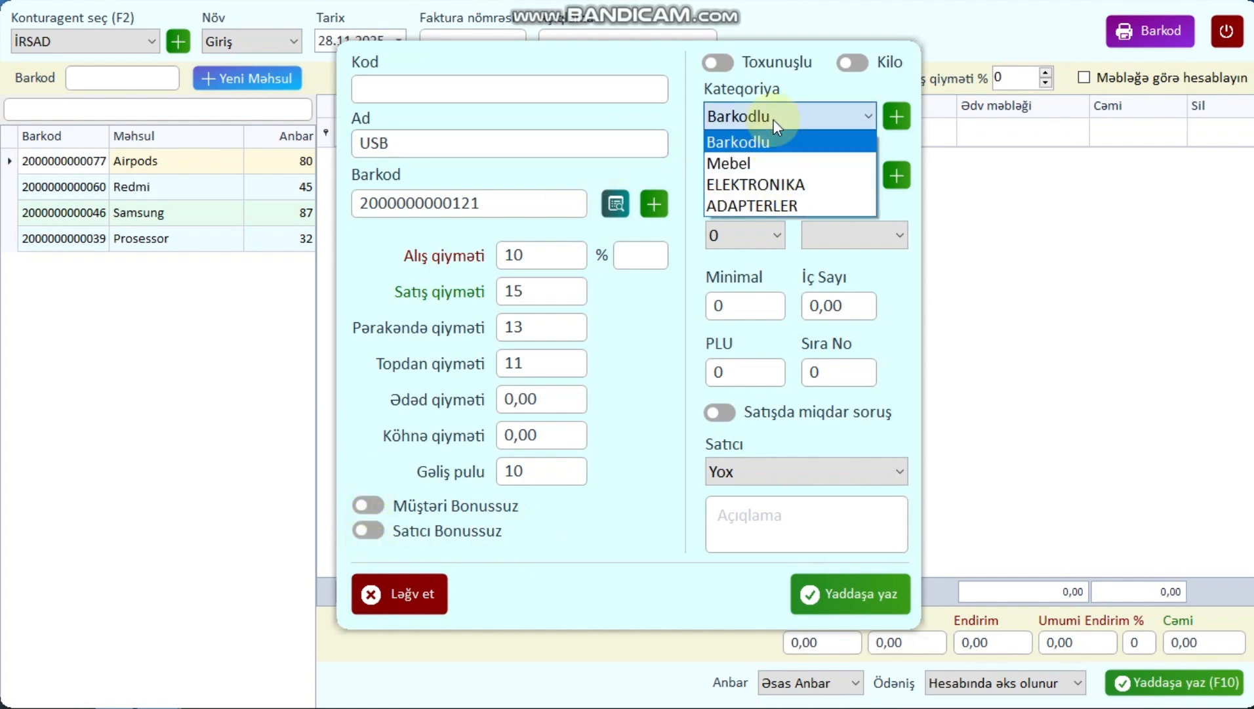
pyautogui.click(775, 205)
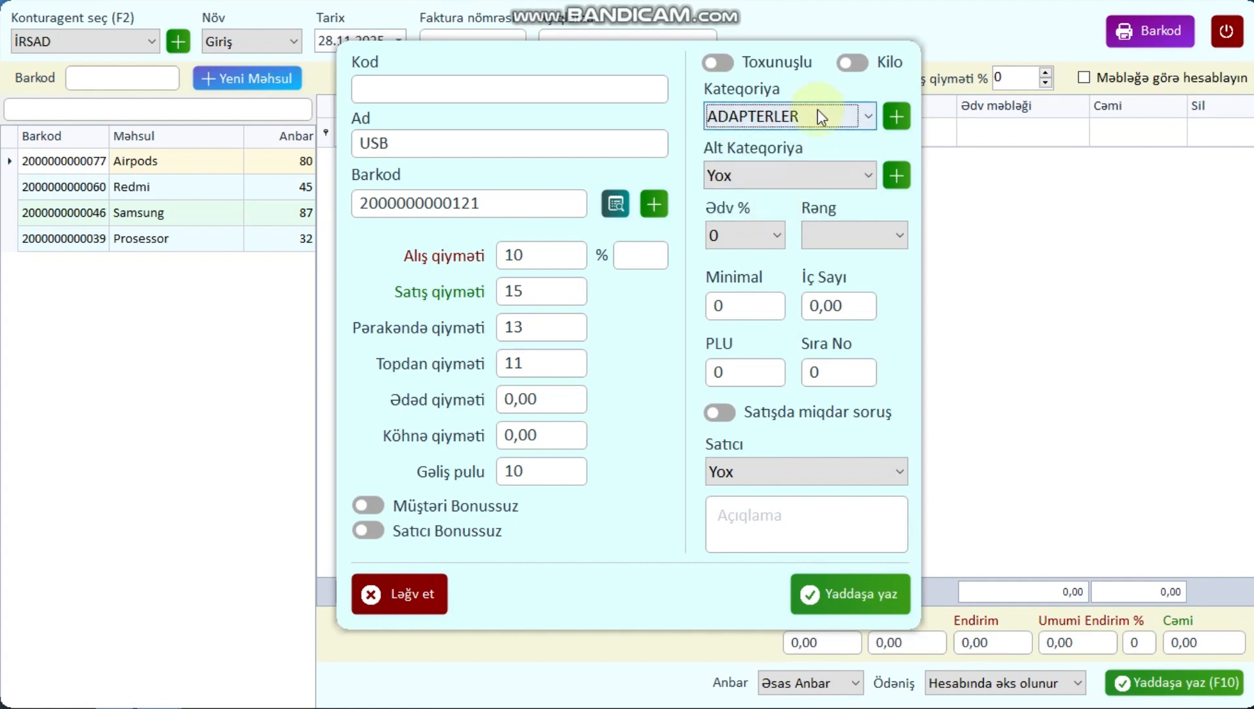
pyautogui.click(898, 121)
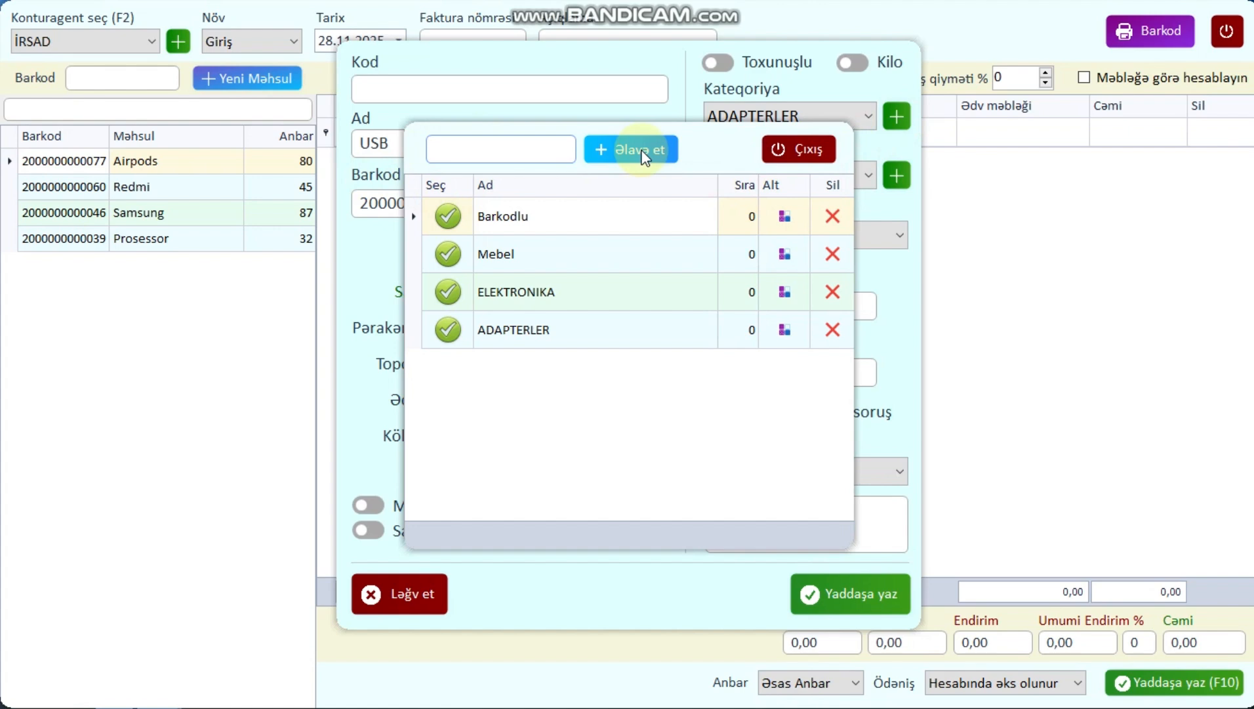
pyautogui.click(459, 328)
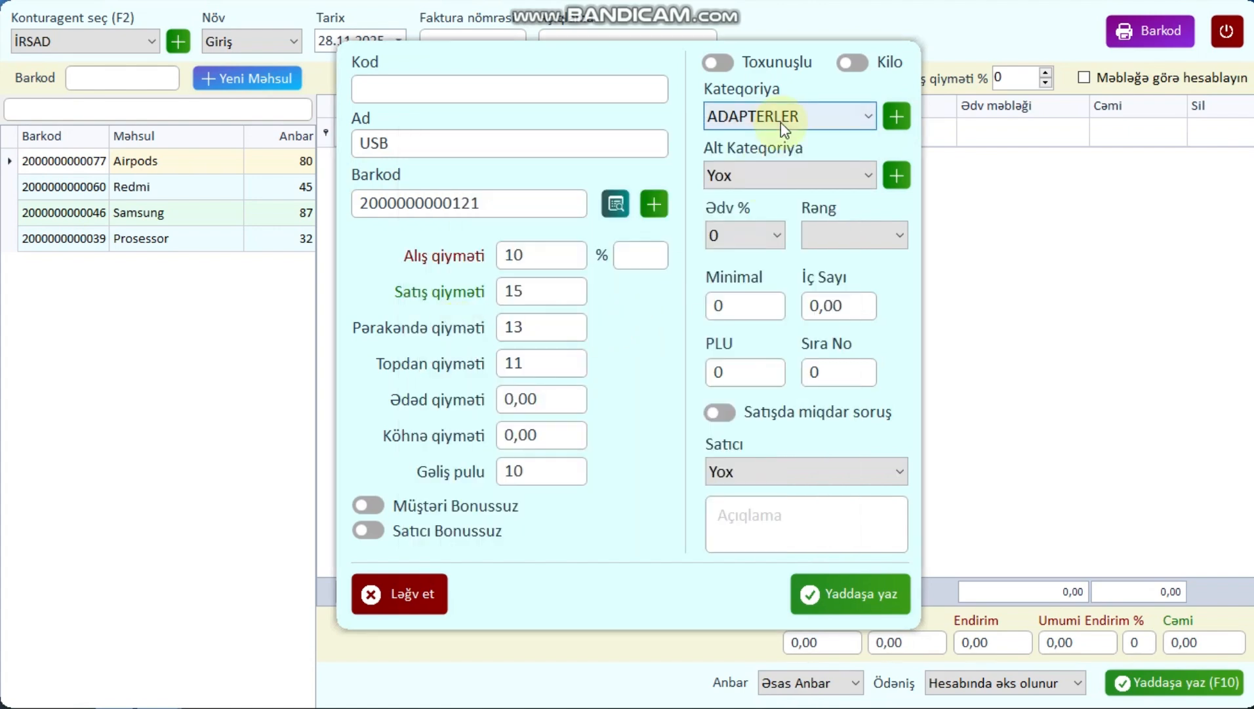
pyautogui.click(772, 179)
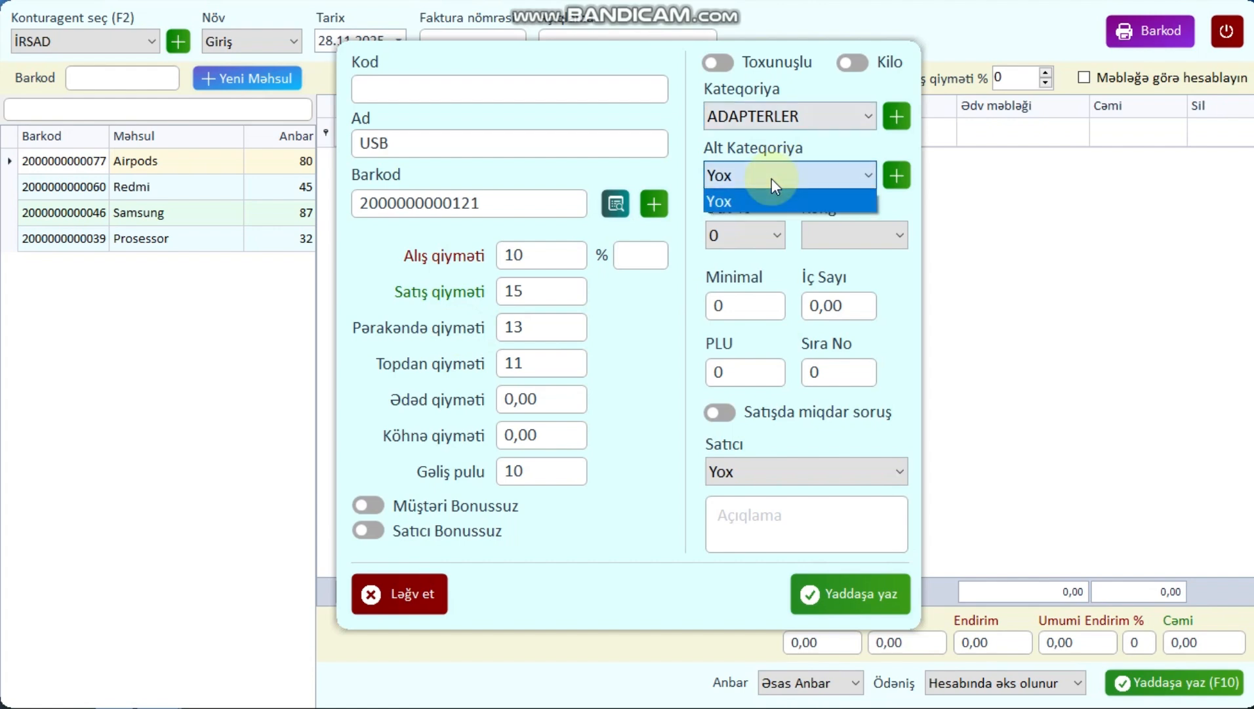
pyautogui.click(772, 178)
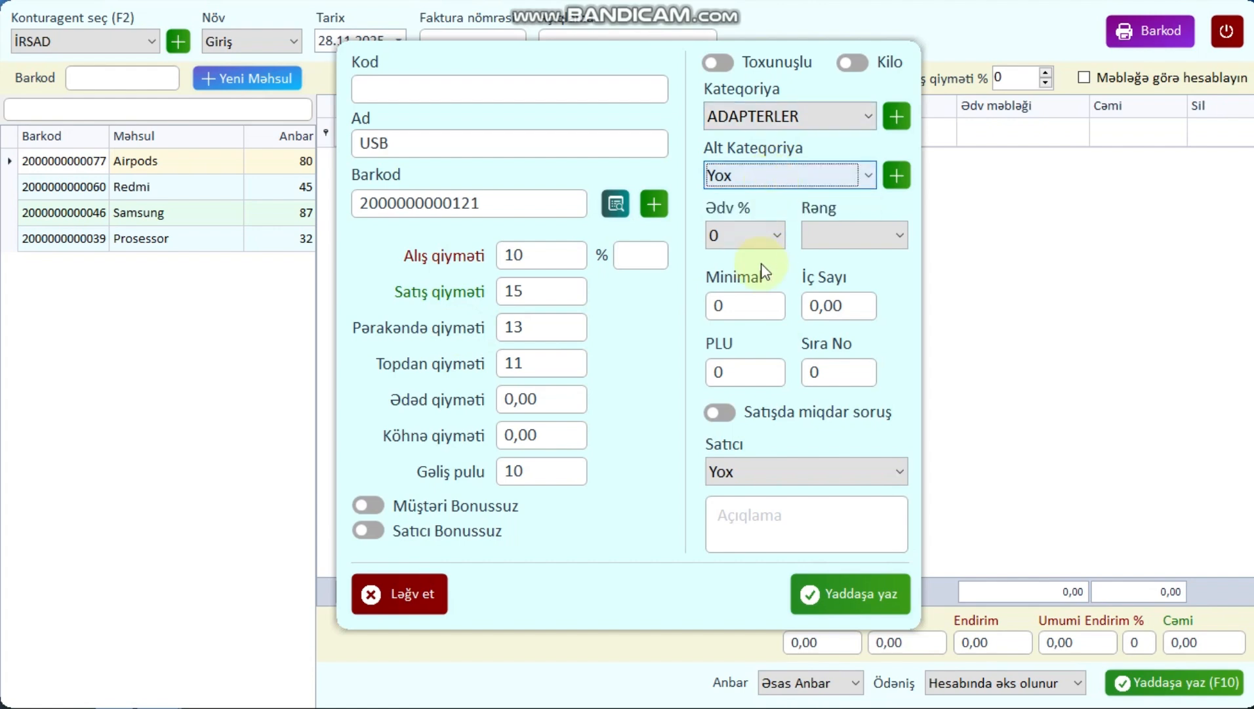
# - Set the product's VAT rate (Ədv %) to 2 and enable the Toxunuşlu option
pyautogui.click(748, 236)
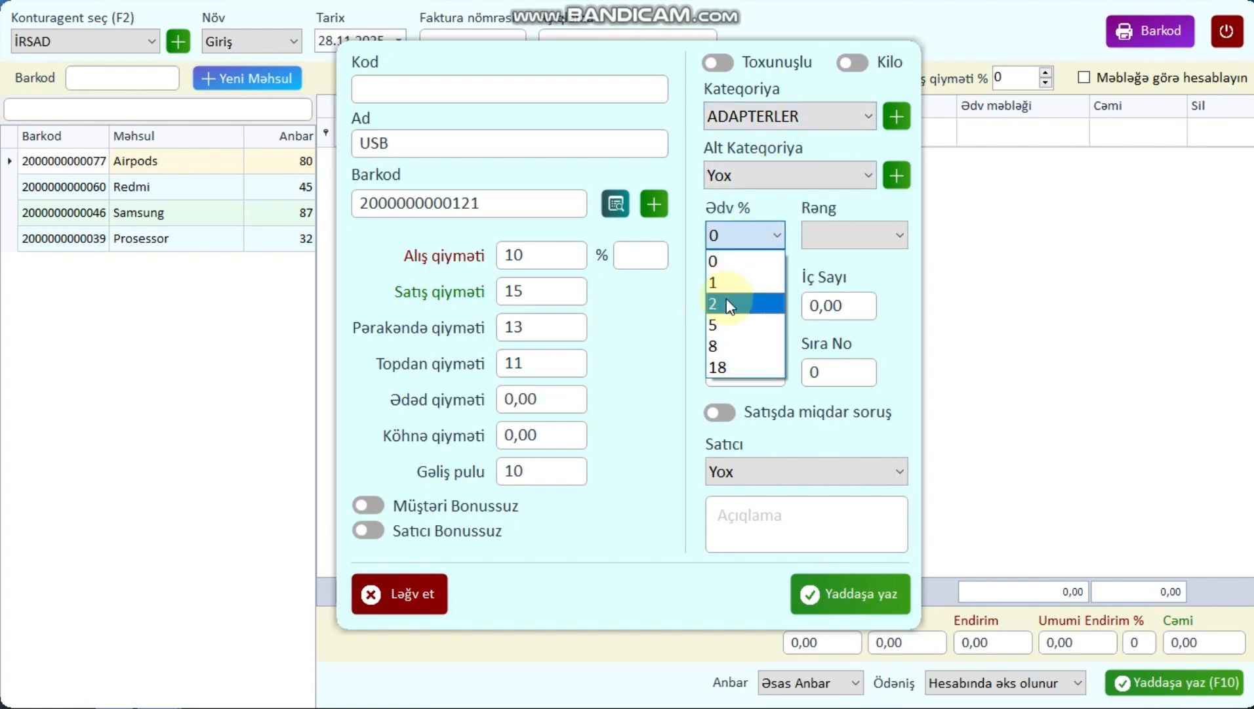
pyautogui.click(726, 304)
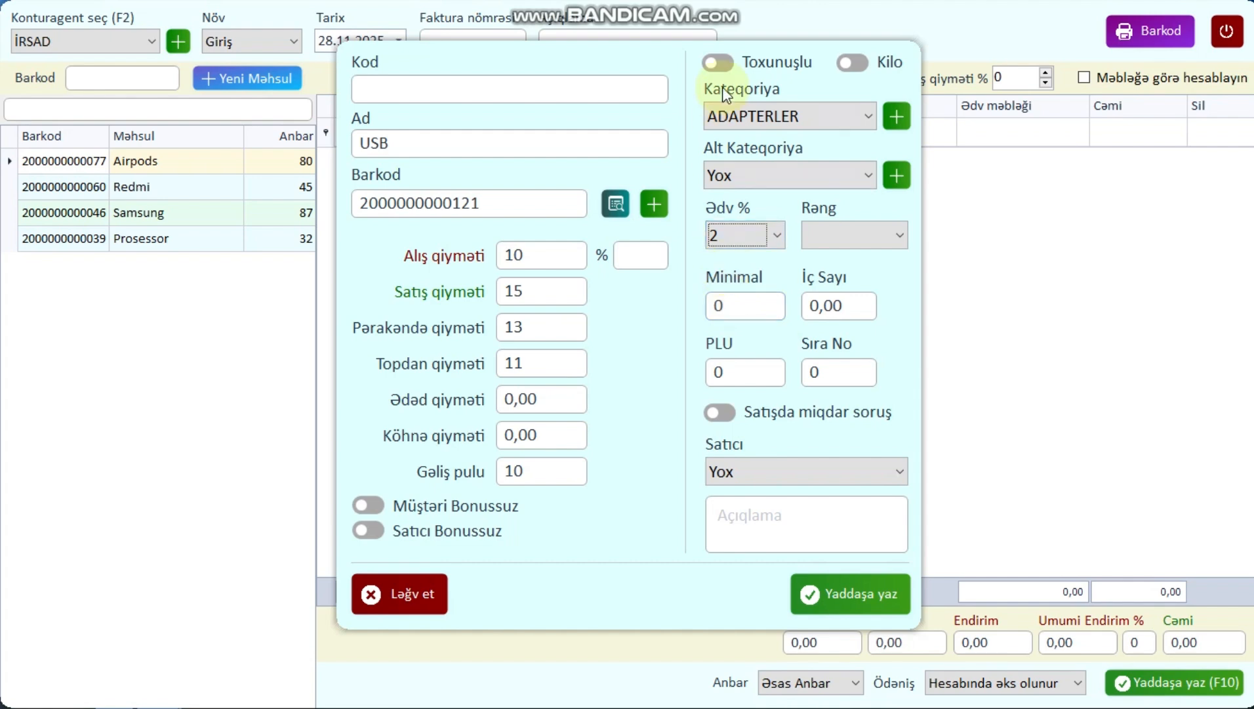
pyautogui.click(719, 63)
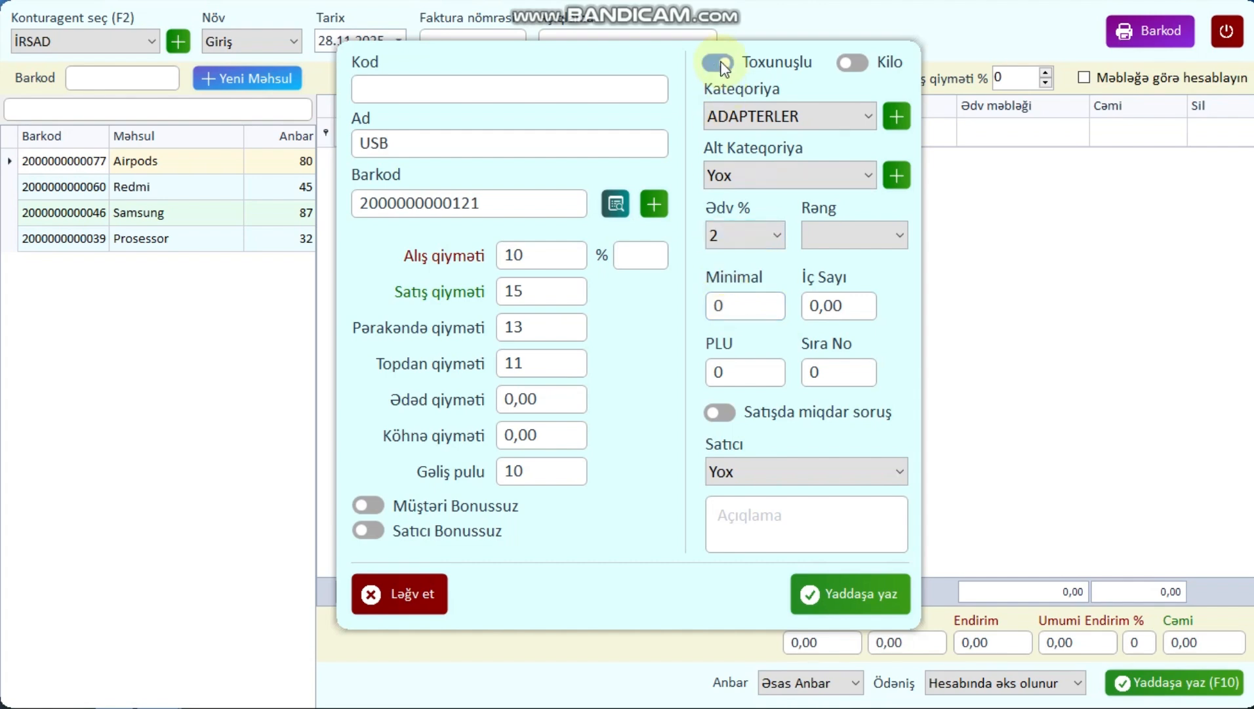
pyautogui.click(449, 147)
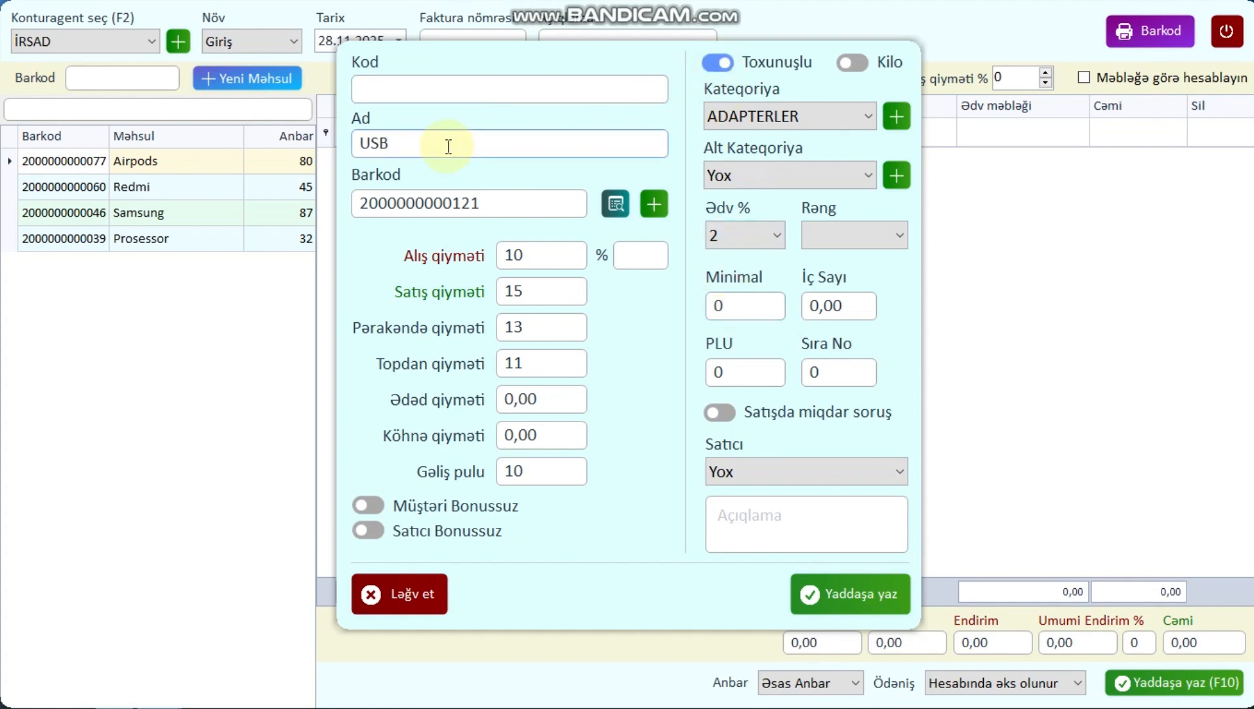
pyautogui.doubleClick(448, 146)
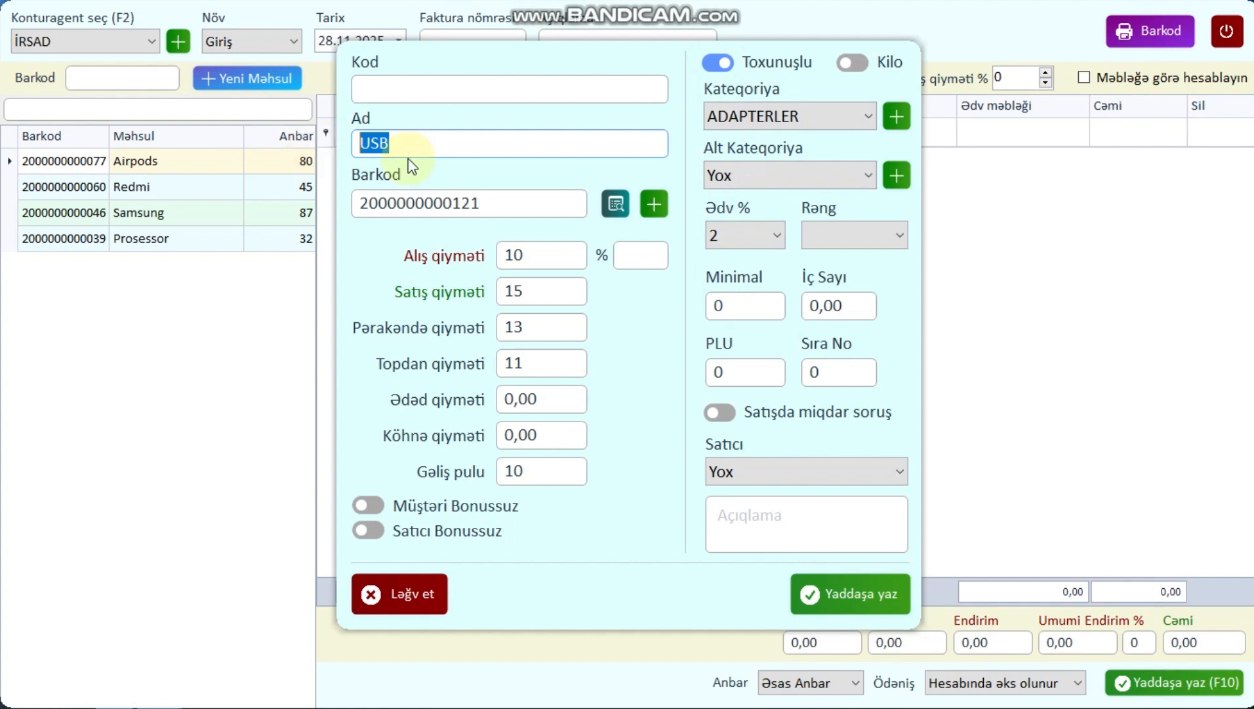
pyautogui.click(506, 144)
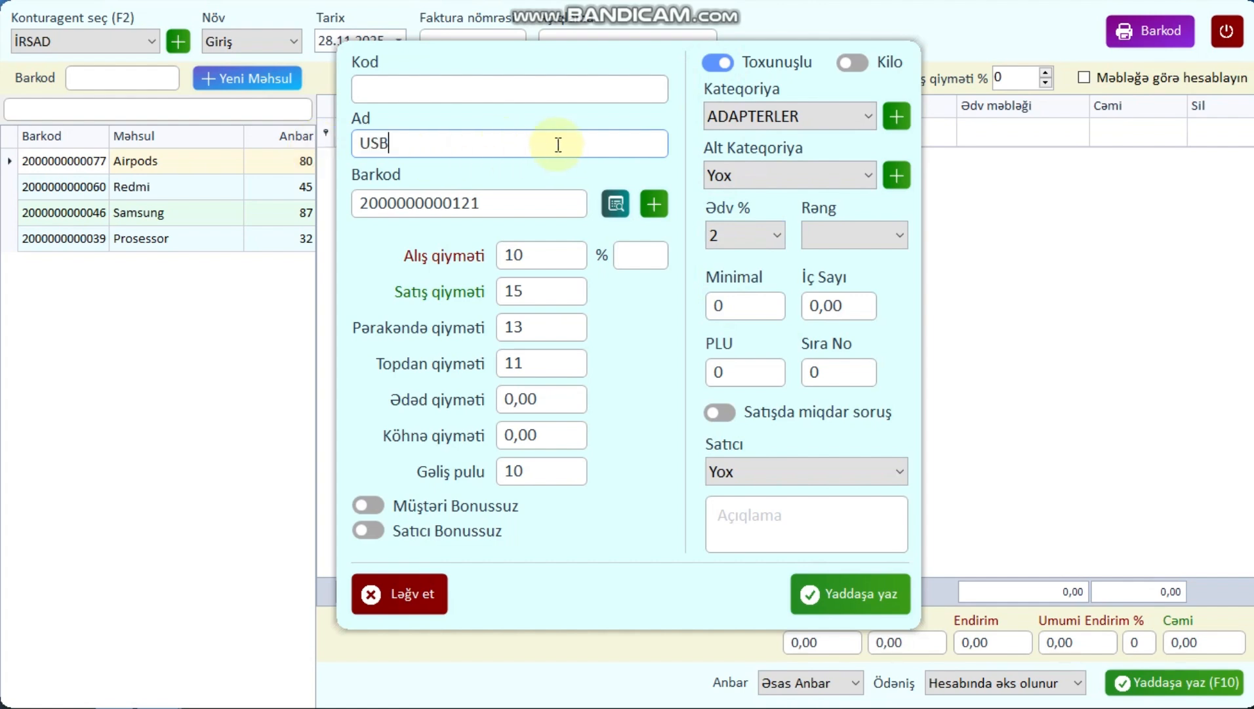
# - Set the product's colour (Rəng) to Mavi
pyautogui.click(855, 237)
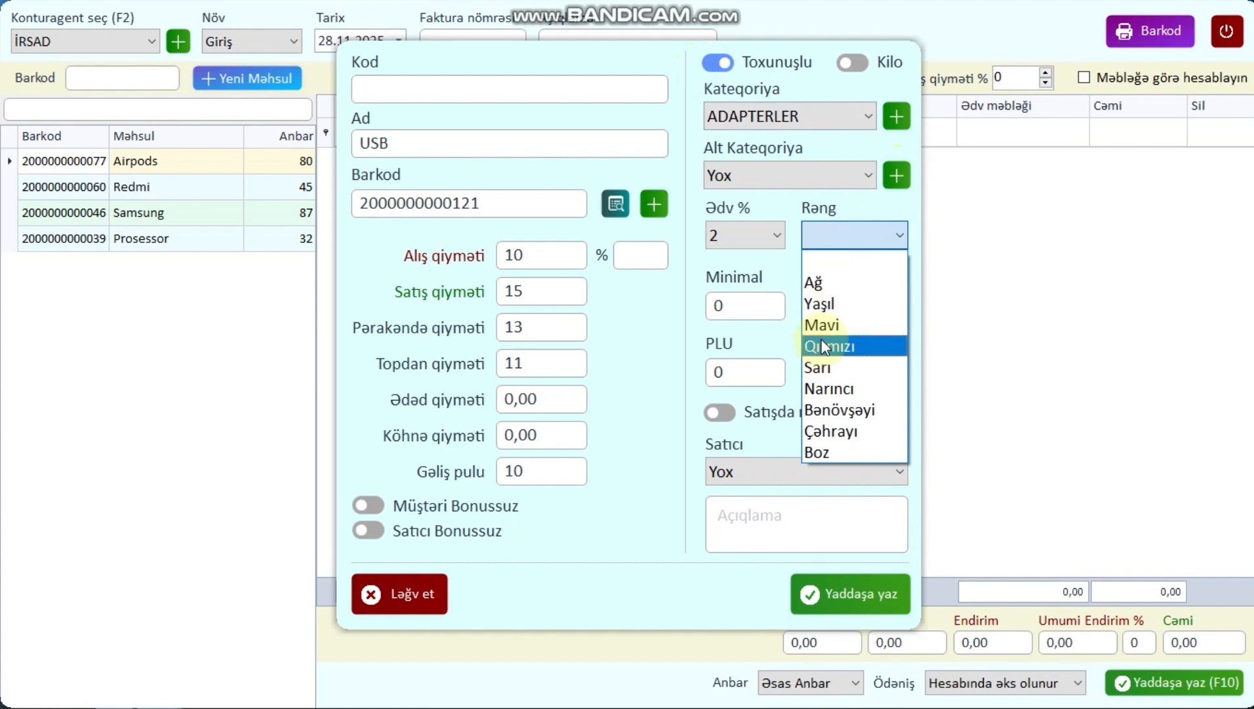
pyautogui.click(831, 325)
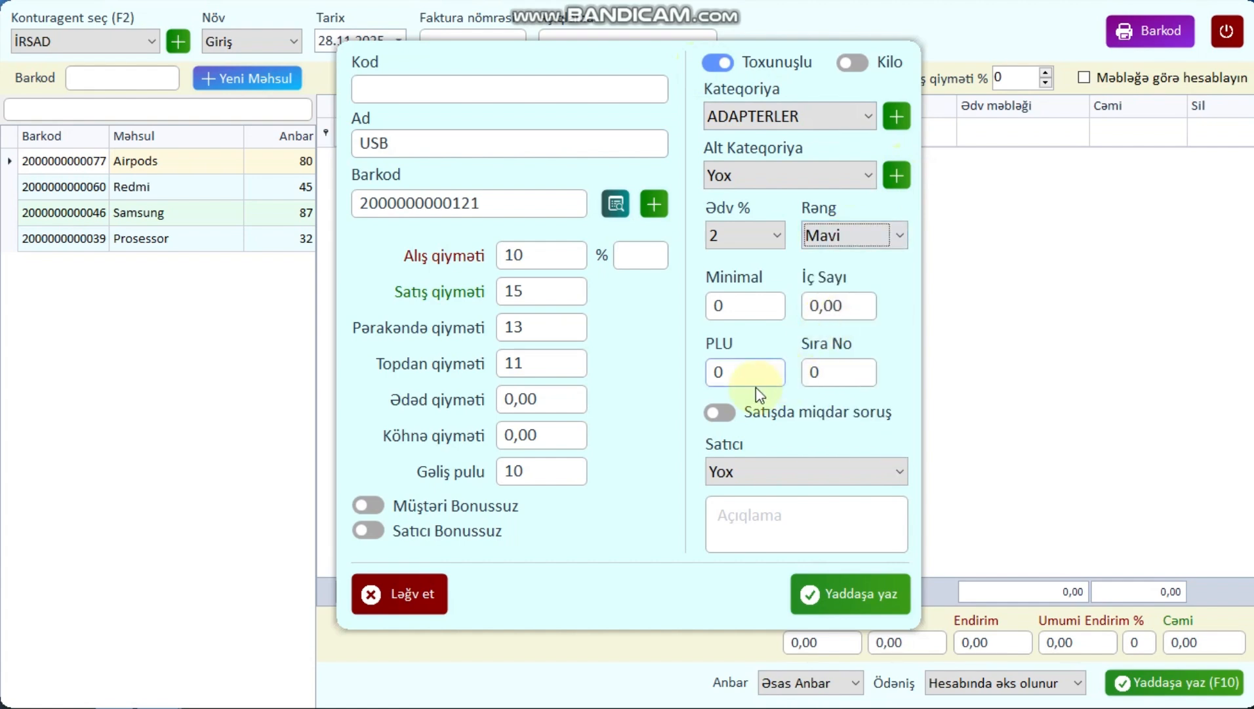
pyautogui.click(724, 418)
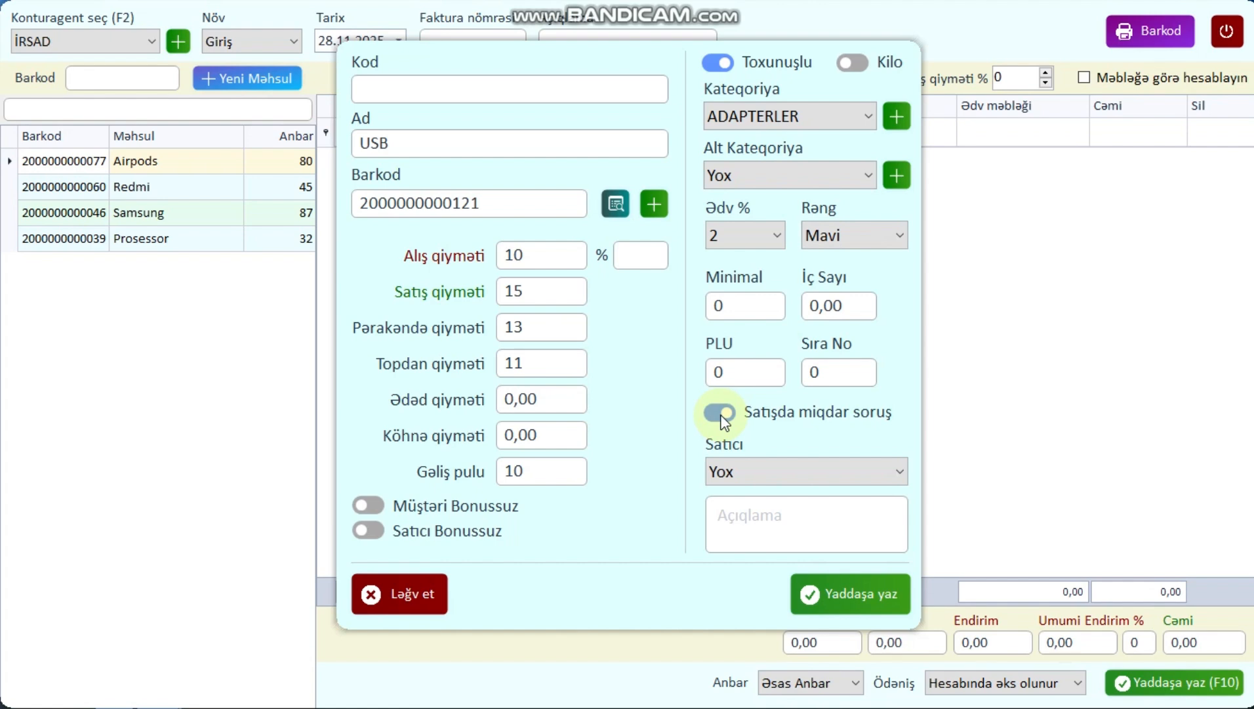
pyautogui.click(725, 418)
pyautogui.click(793, 472)
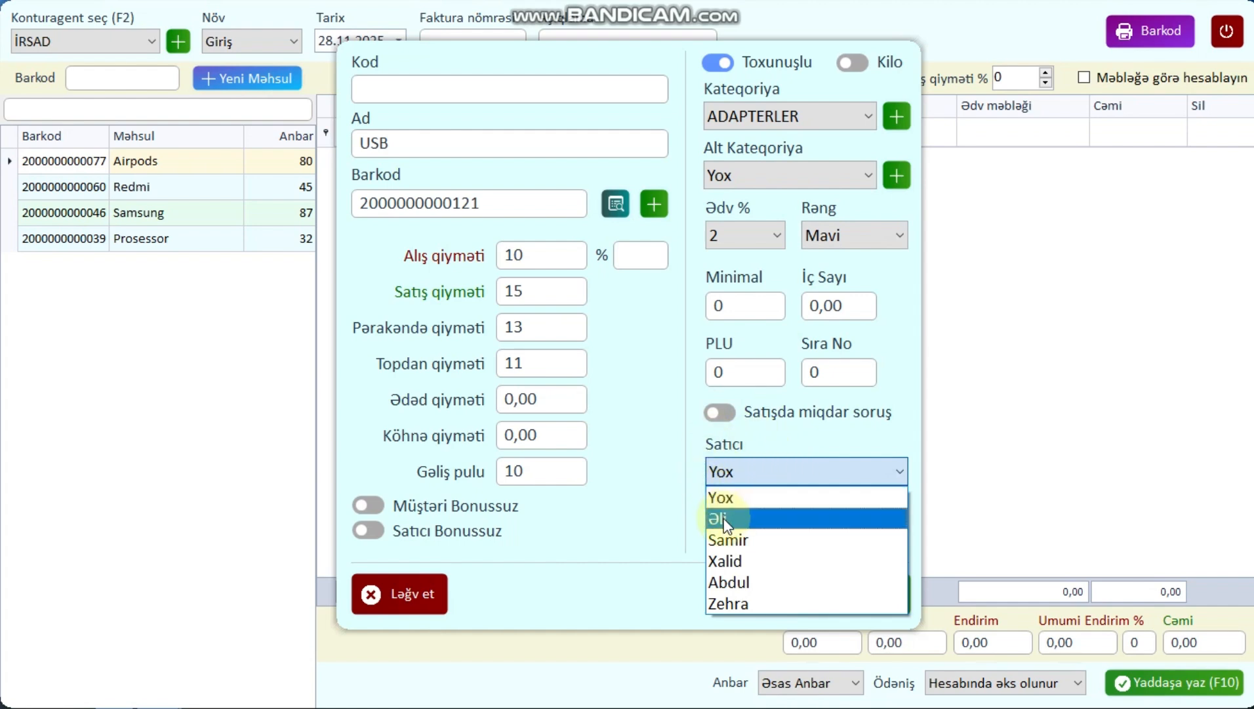
pyautogui.click(784, 471)
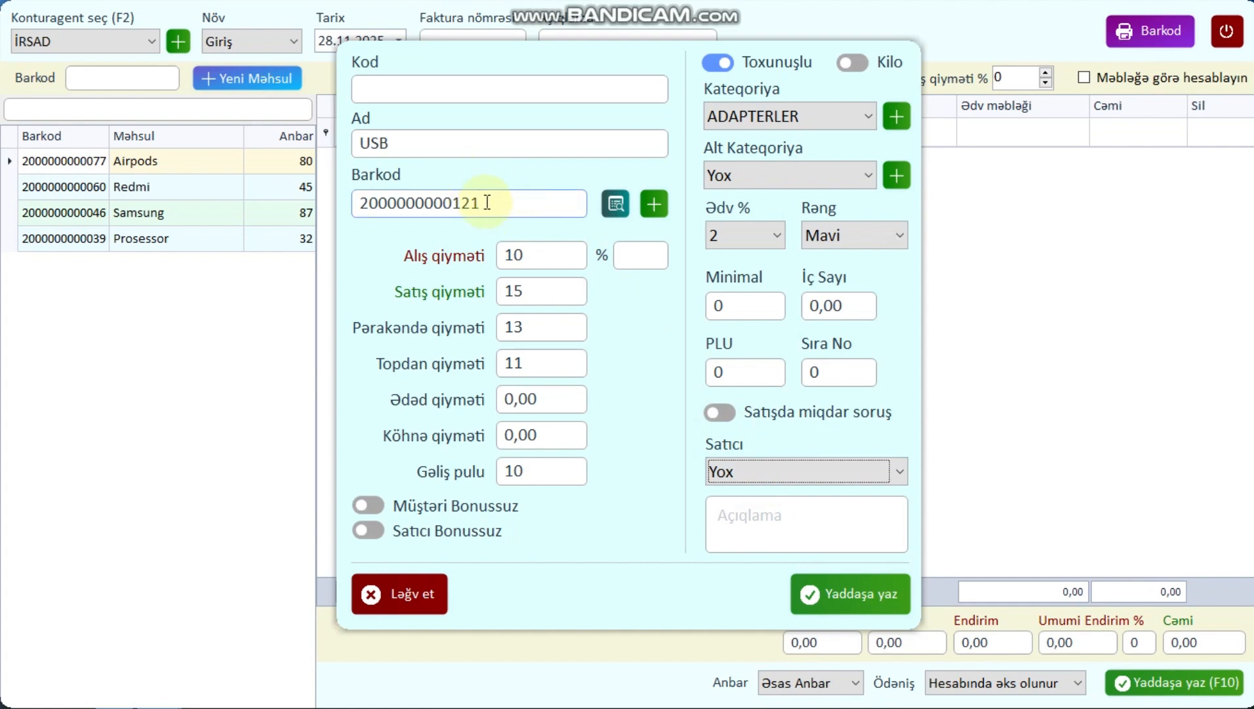
# - Enable the Kilo option for the product and replace its barcode with a newly generated one
pyautogui.click(853, 63)
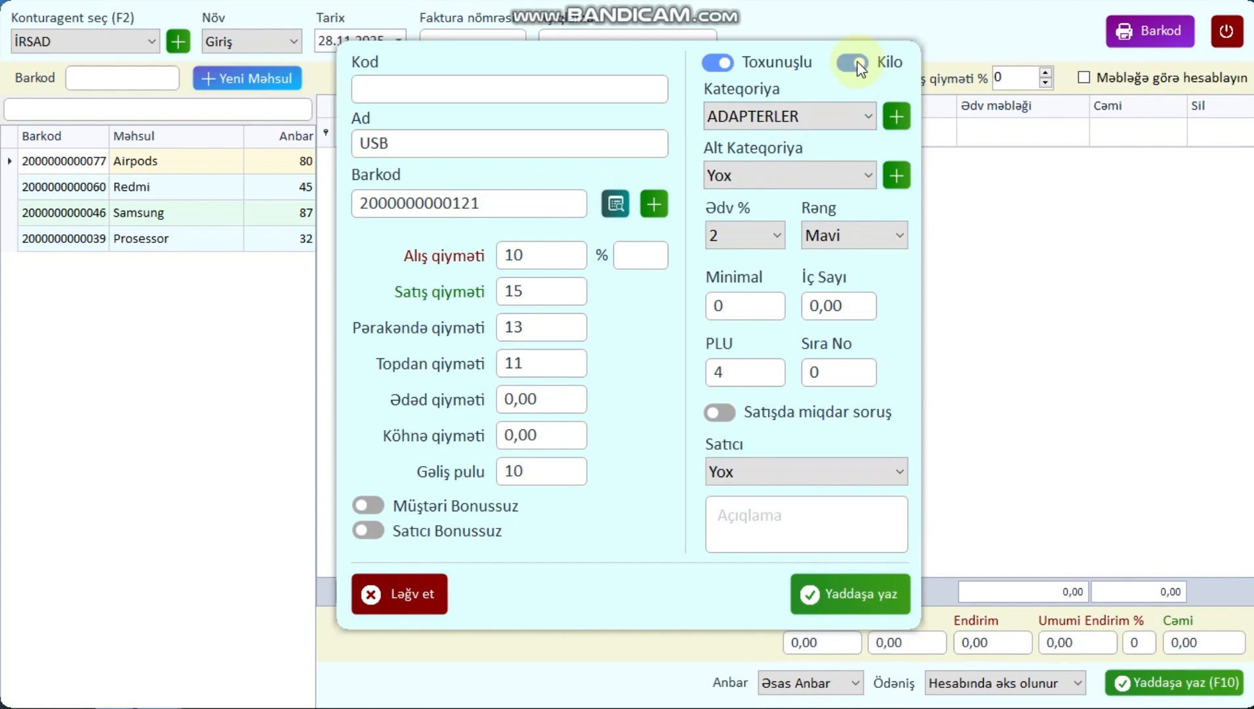
pyautogui.moveTo(498, 196); pyautogui.dragTo(352, 199)
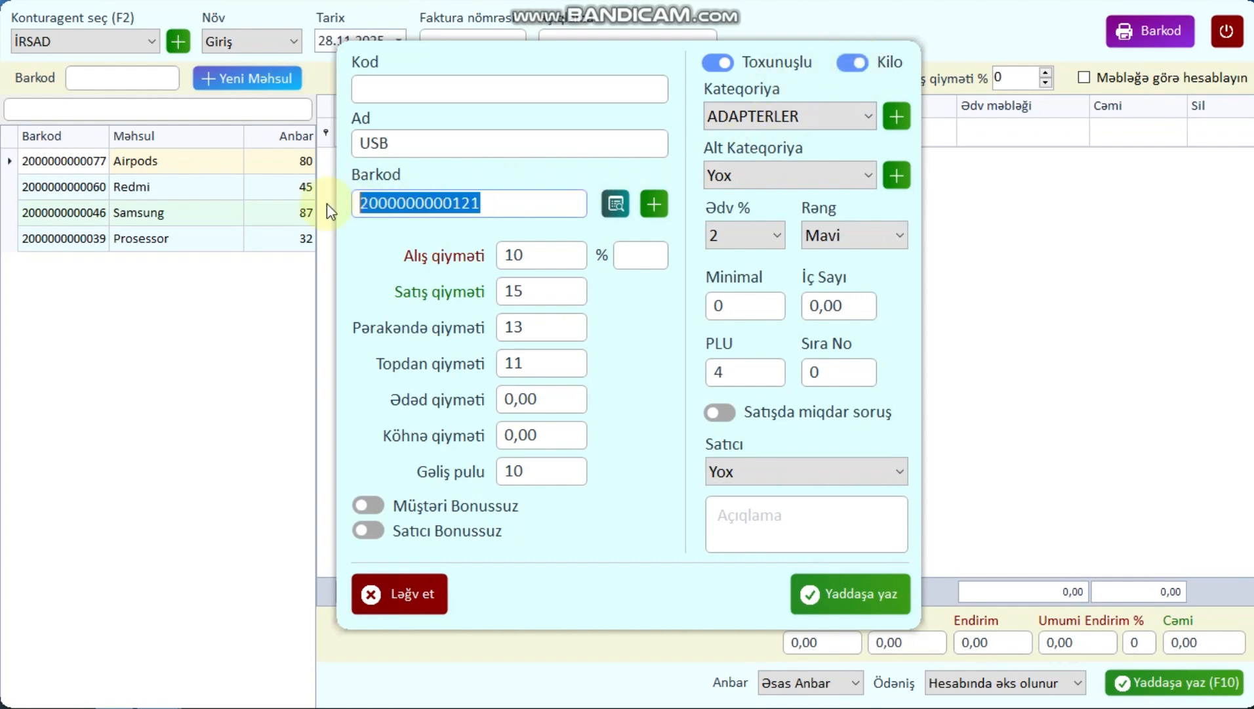
pyautogui.press('BackSpace')
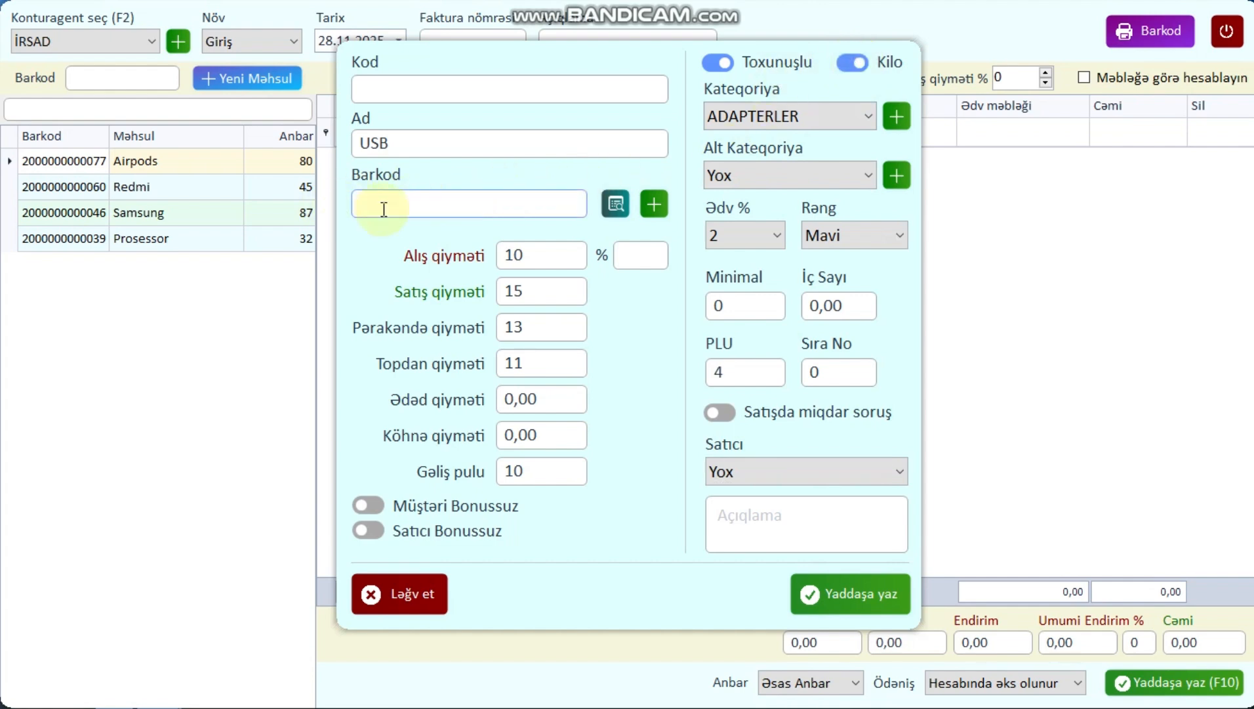
pyautogui.click(663, 209)
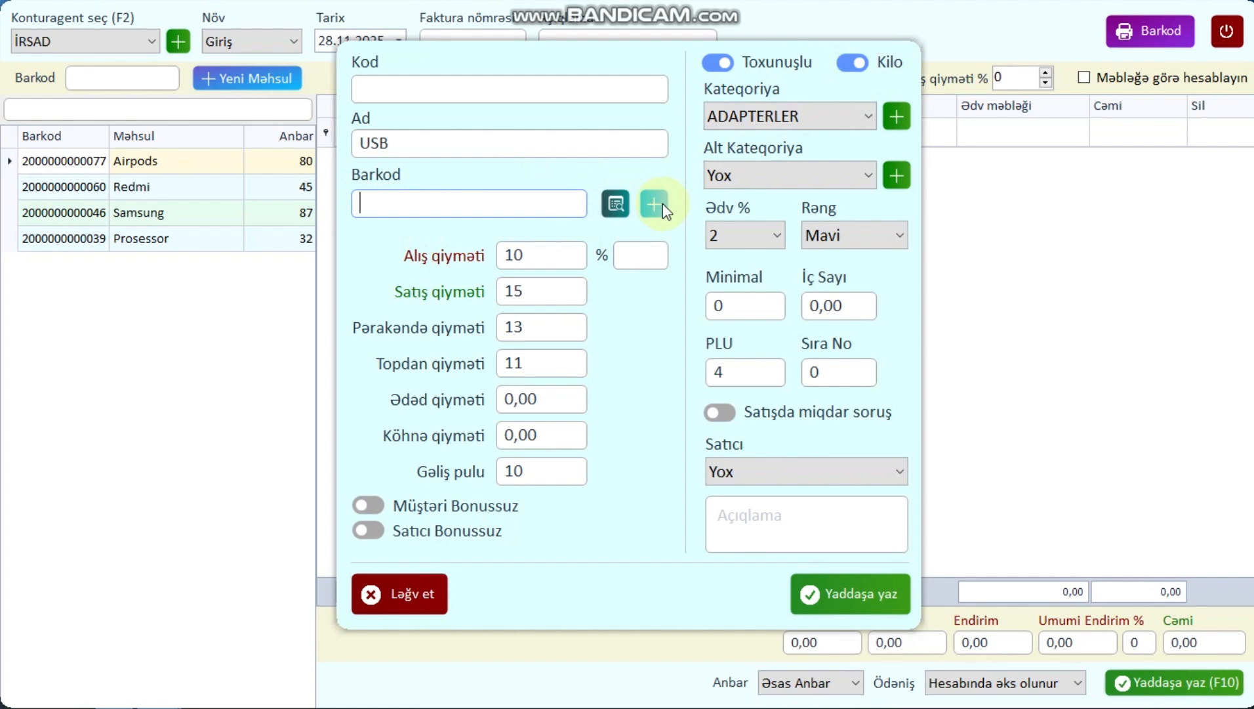
# - Clear the Barkod value, set İç Sayı to 10 and generate the product's barcode again
pyautogui.moveTo(548, 208); pyautogui.dragTo(253, 209)
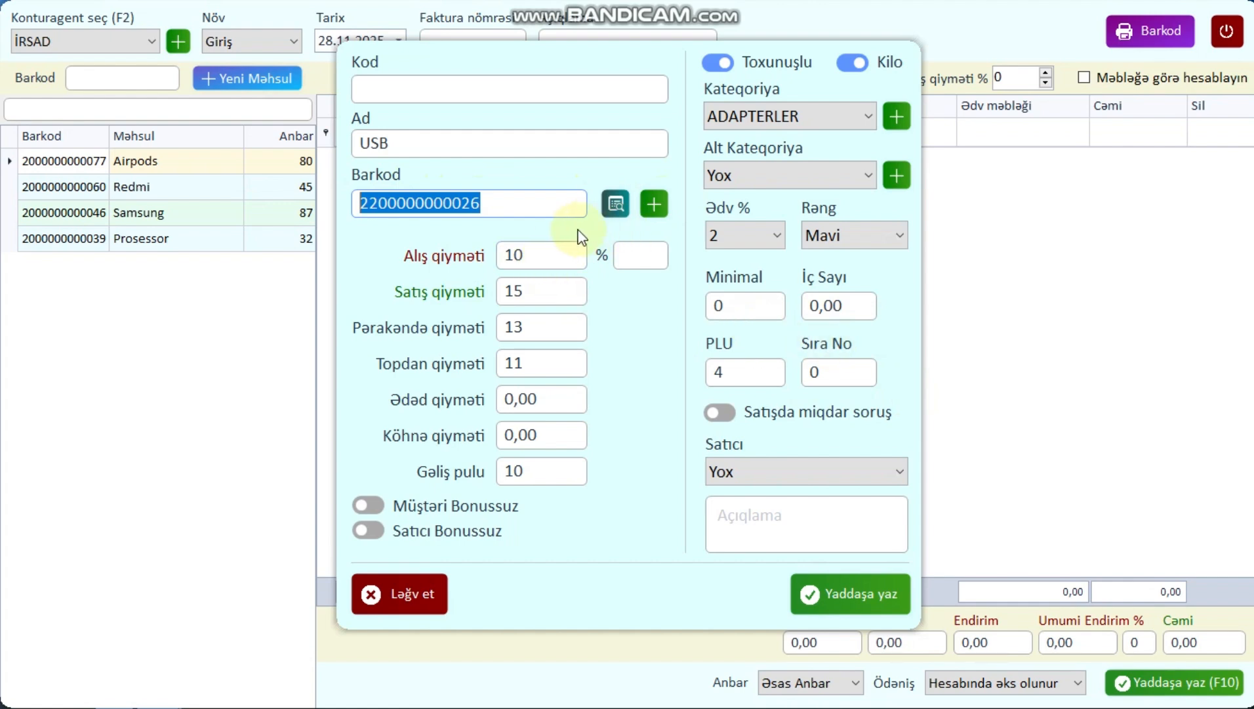
pyautogui.press('BackSpace')
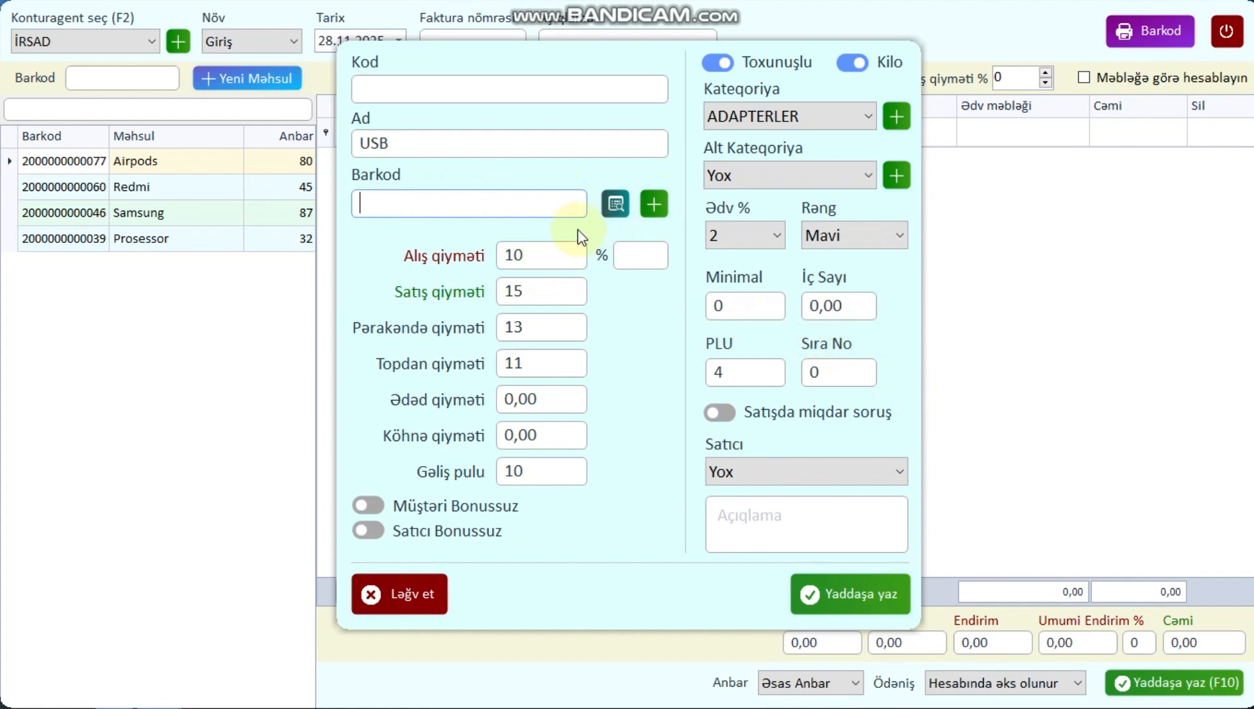
pyautogui.click(856, 304)
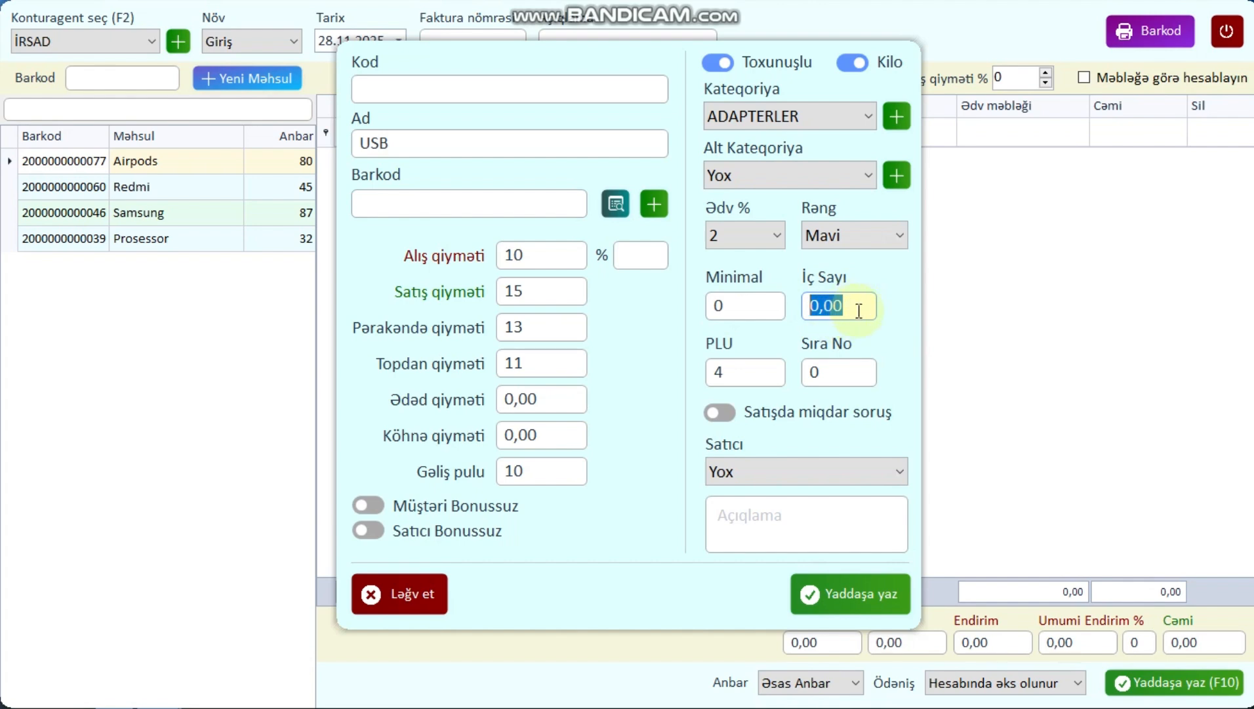
pyautogui.write('10')
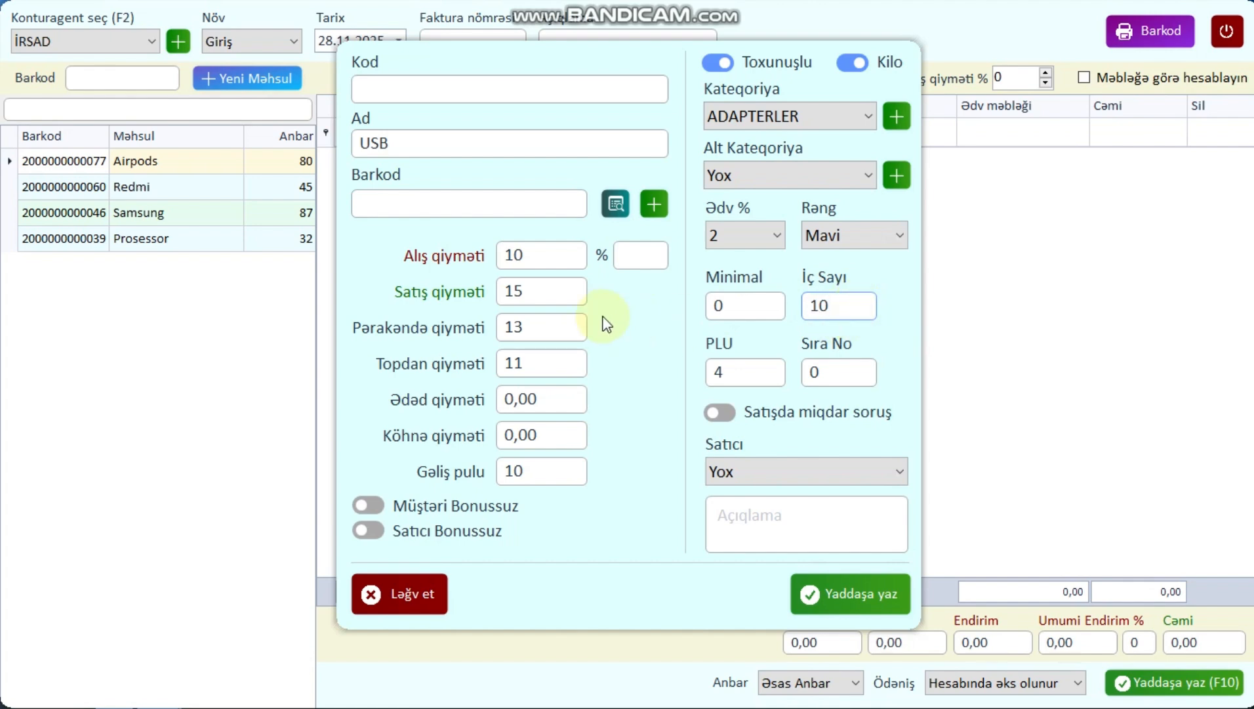
pyautogui.click(654, 203)
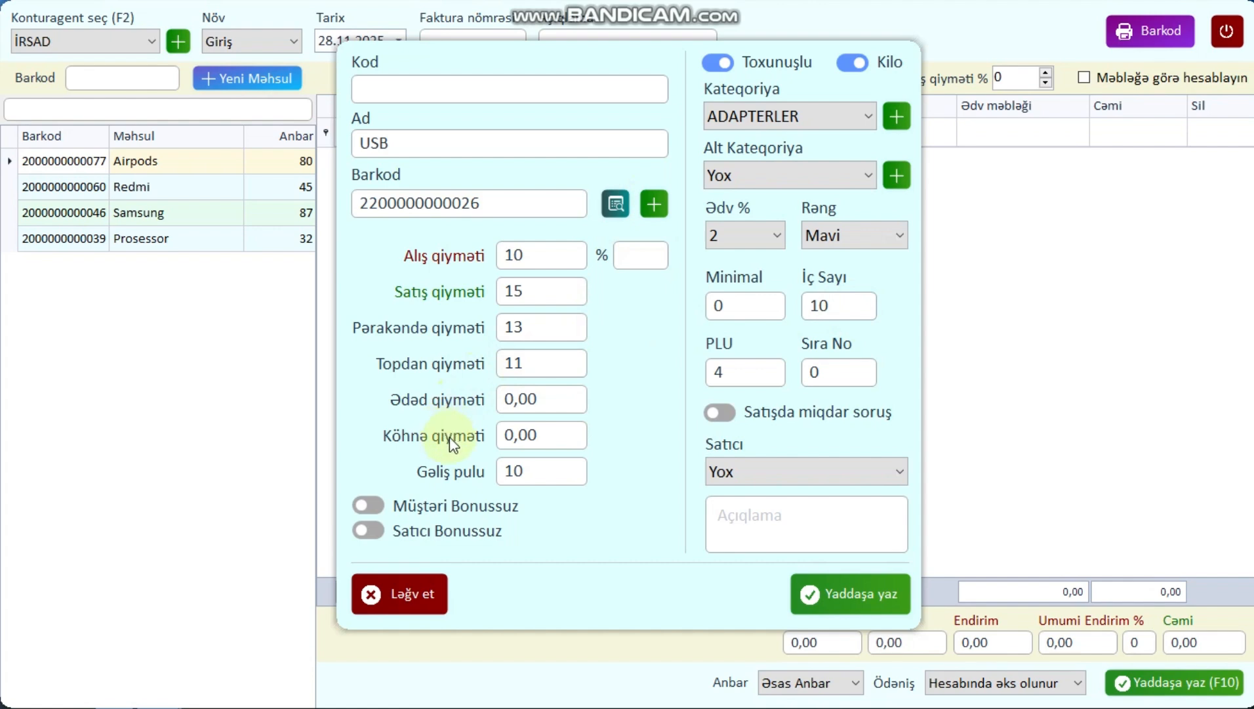
# - Set the product's unit price (Ədəd qiyməti) to 2
pyautogui.click(562, 401)
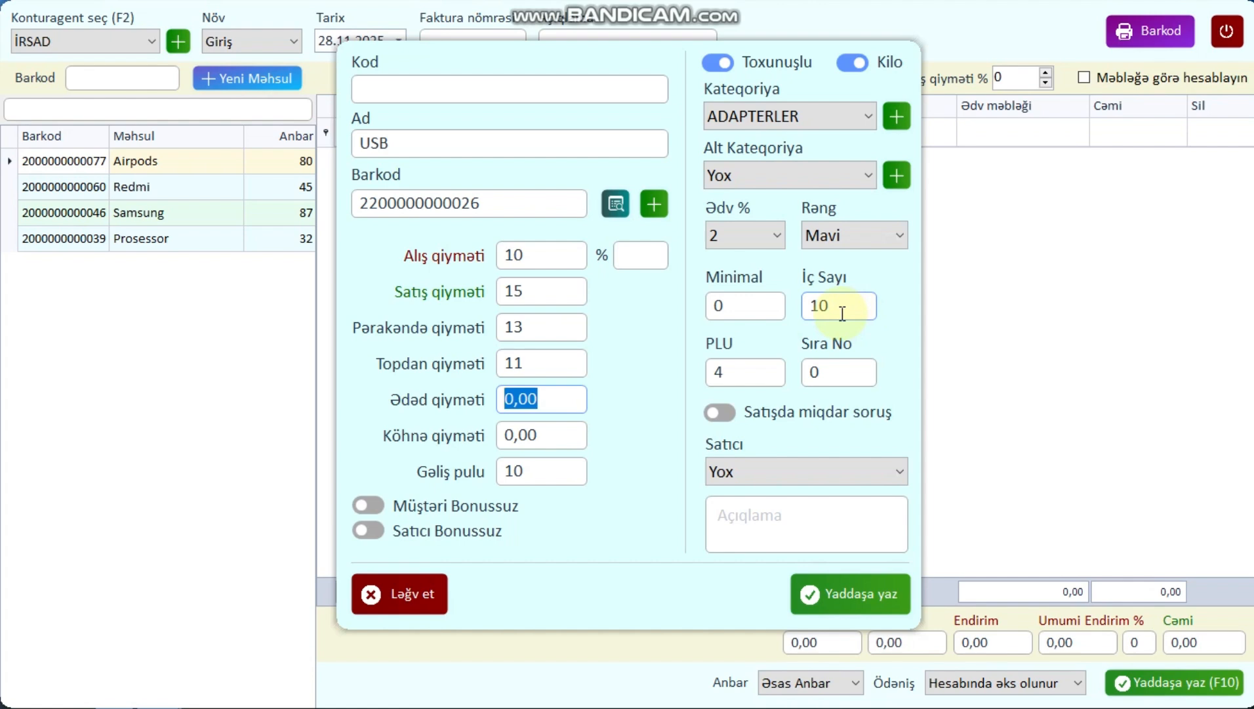
pyautogui.write('2')
# - Clear the Ədəd qiyməti and İç Sayı values and save the new USB product to the invoice
pyautogui.moveTo(565, 411); pyautogui.dragTo(499, 407)
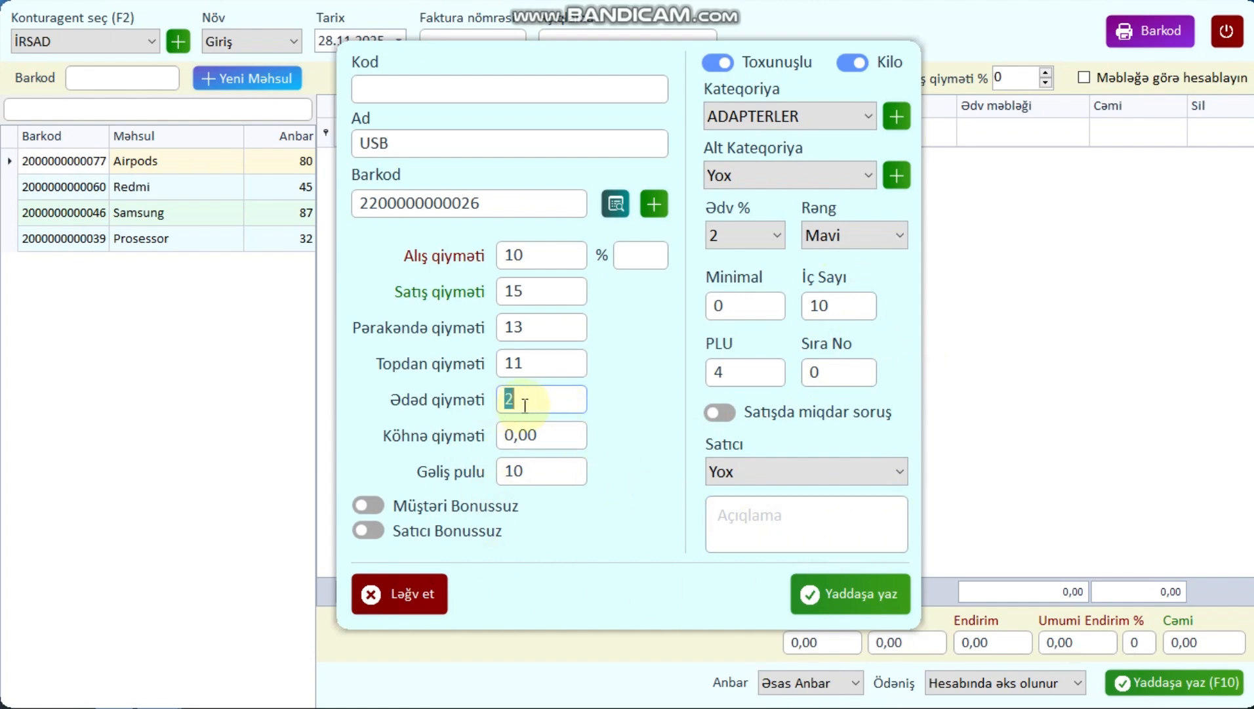
pyautogui.press('BackSpace')
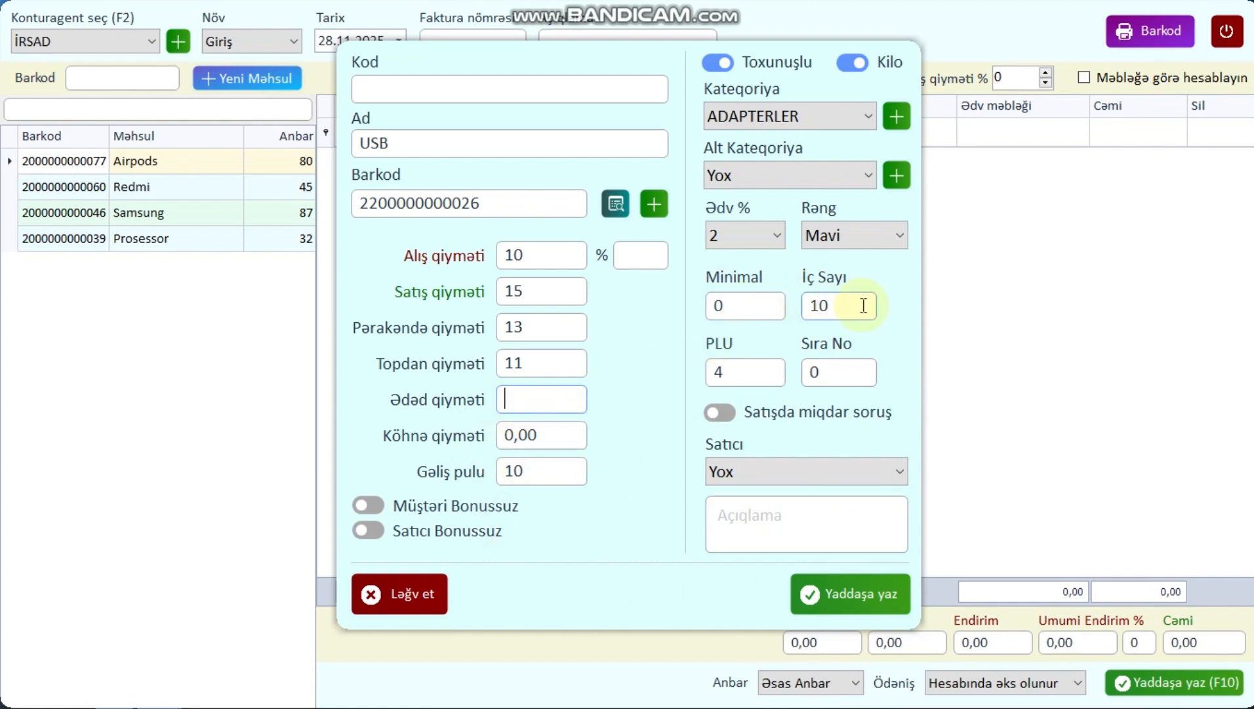
pyautogui.moveTo(862, 308); pyautogui.dragTo(778, 308)
pyautogui.press('BackSpace')
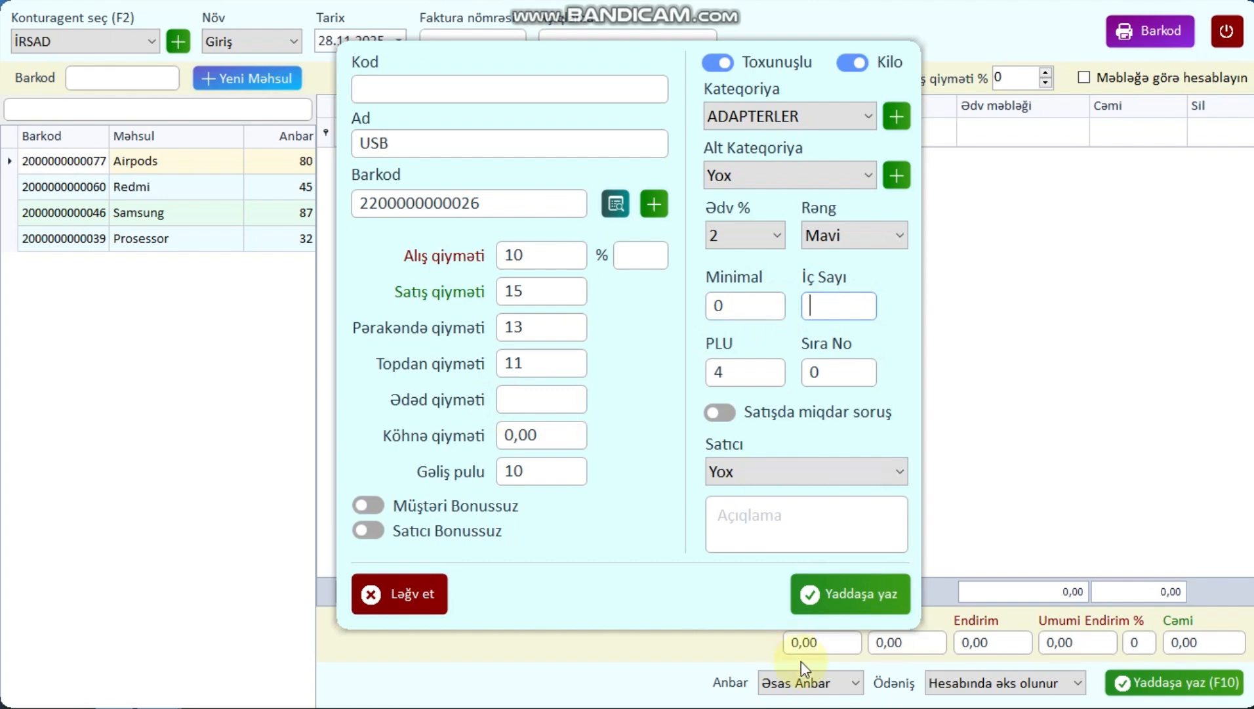
pyautogui.click(841, 584)
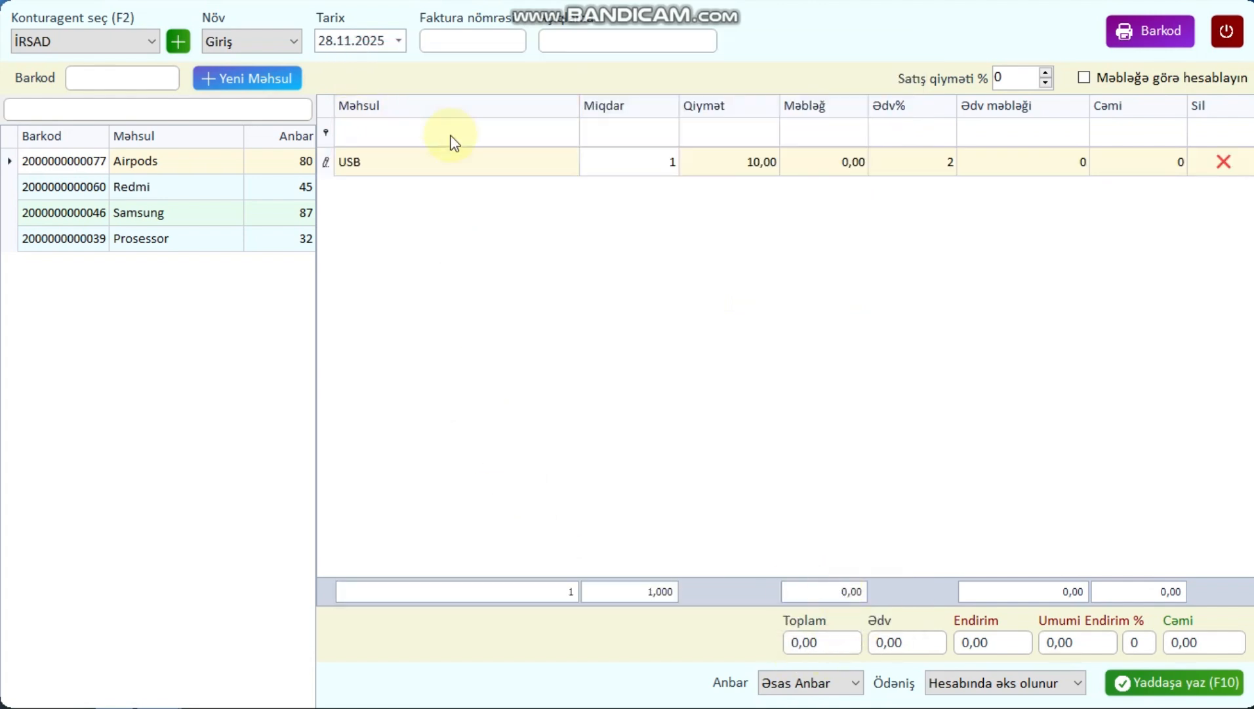
# - Set the quantity (Miqdar) of the USB line to 20 and save the purchase invoice, acknowledging the contractor's balance notice
pyautogui.click(671, 162)
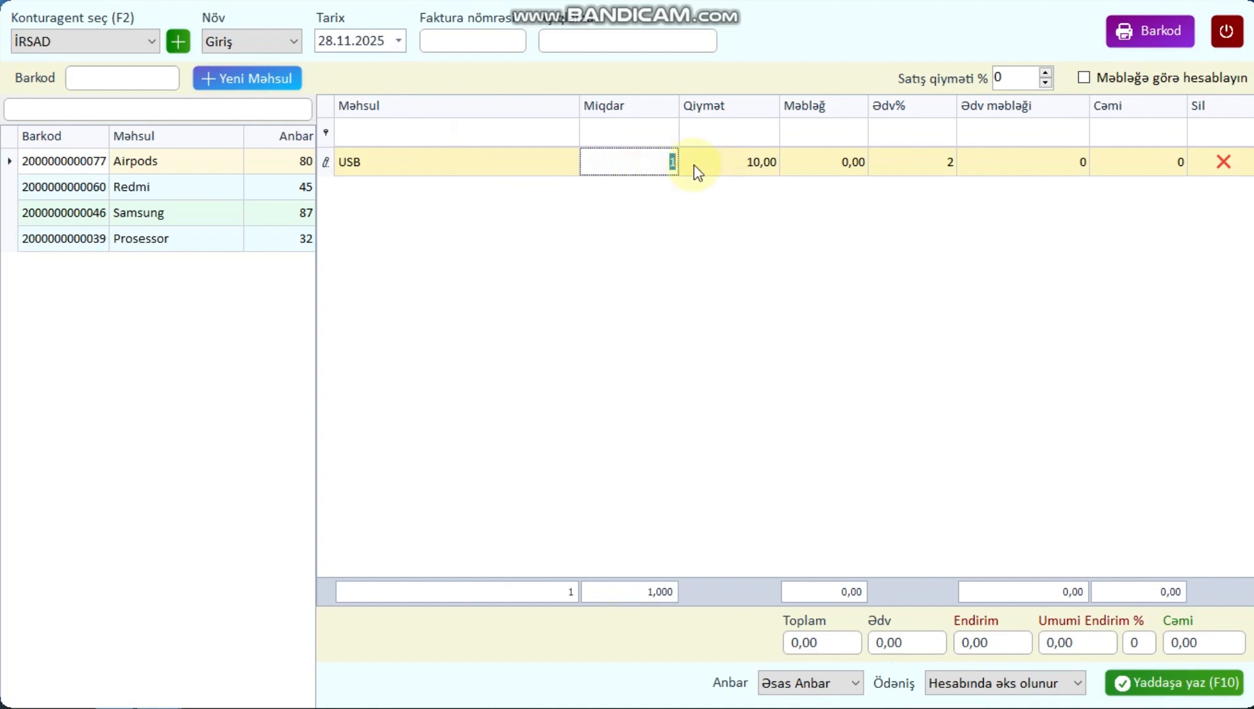
pyautogui.write('20')
pyautogui.click(585, 318)
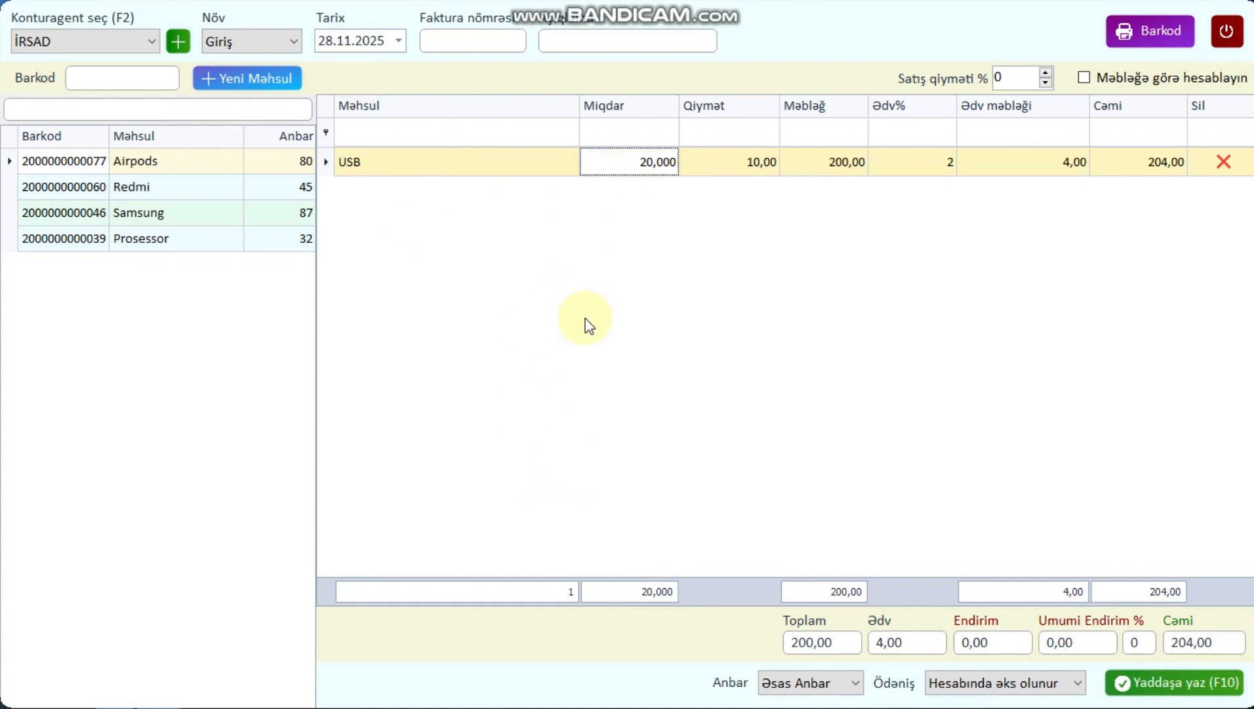
pyautogui.click(1142, 684)
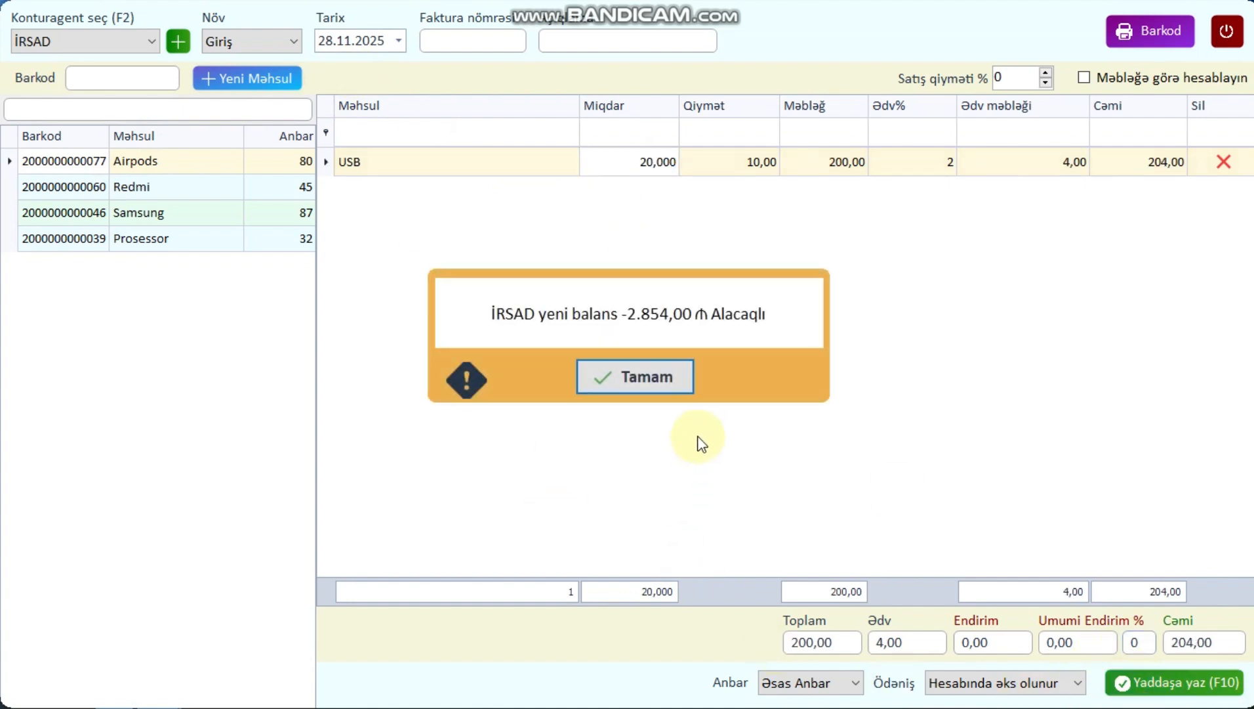
pyautogui.click(636, 376)
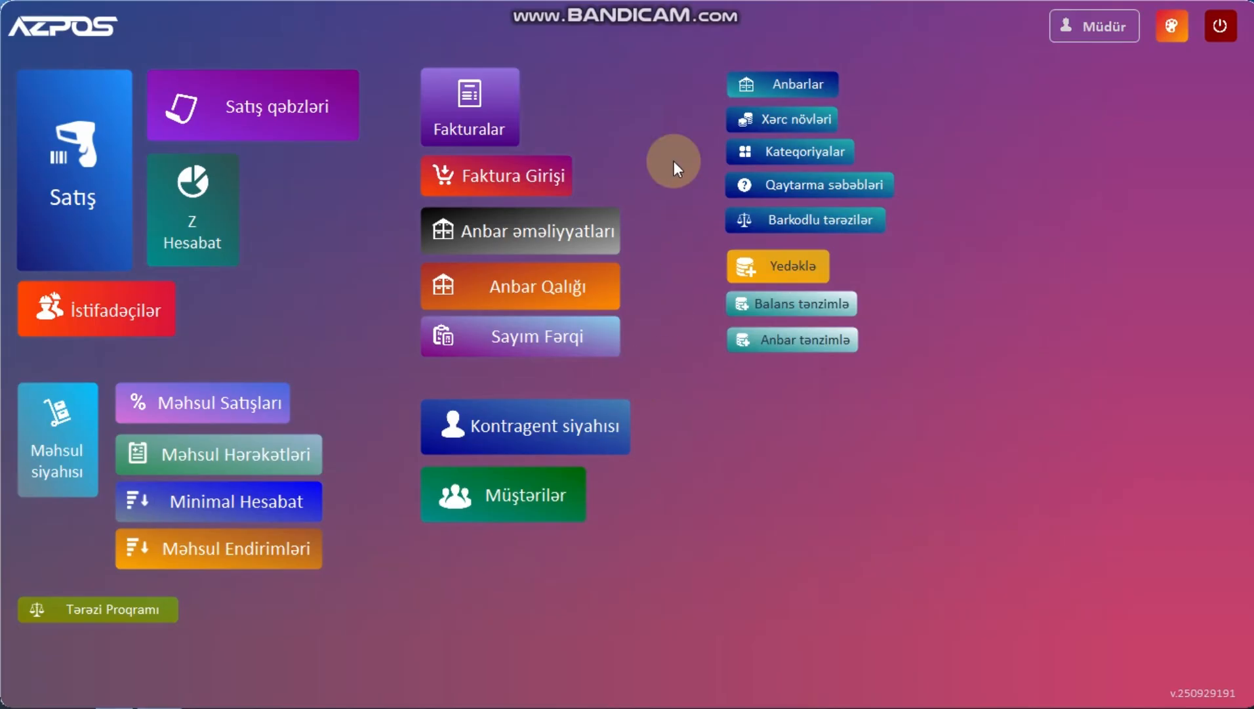
# - View the list of invoices (Fakturalar), open a blank new invoice from it and close that invoice without saving
pyautogui.click(508, 90)
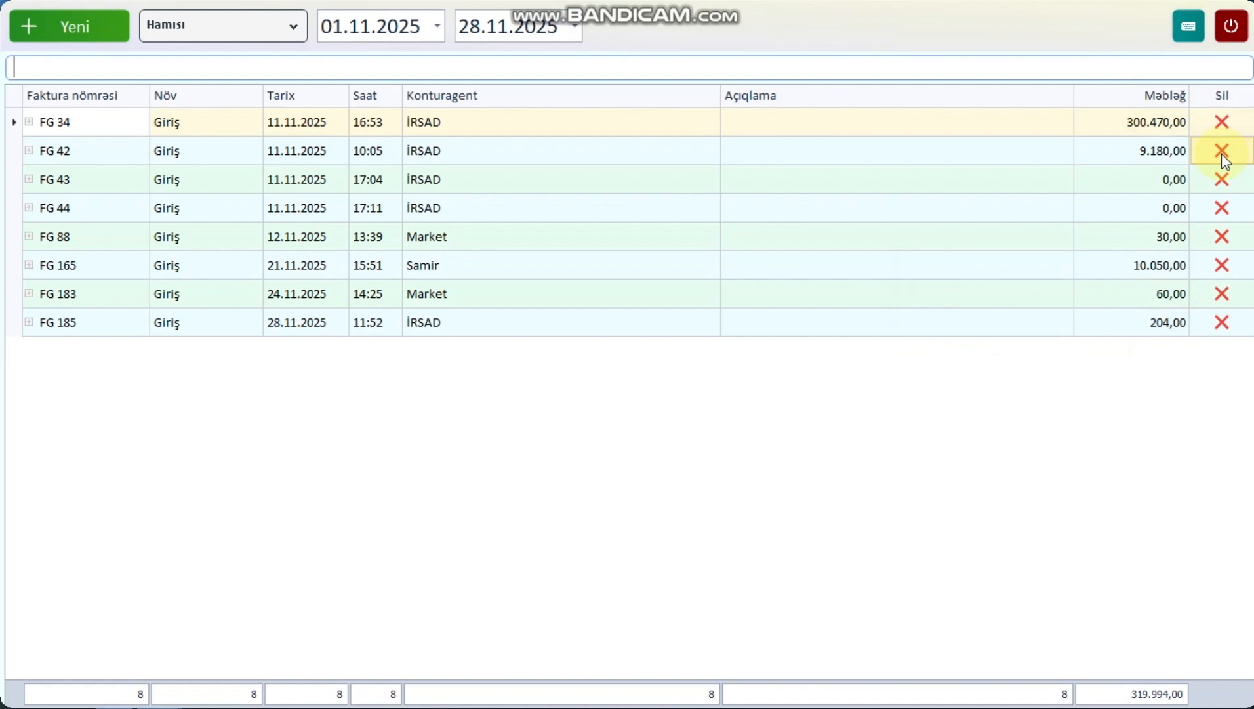
pyautogui.click(49, 32)
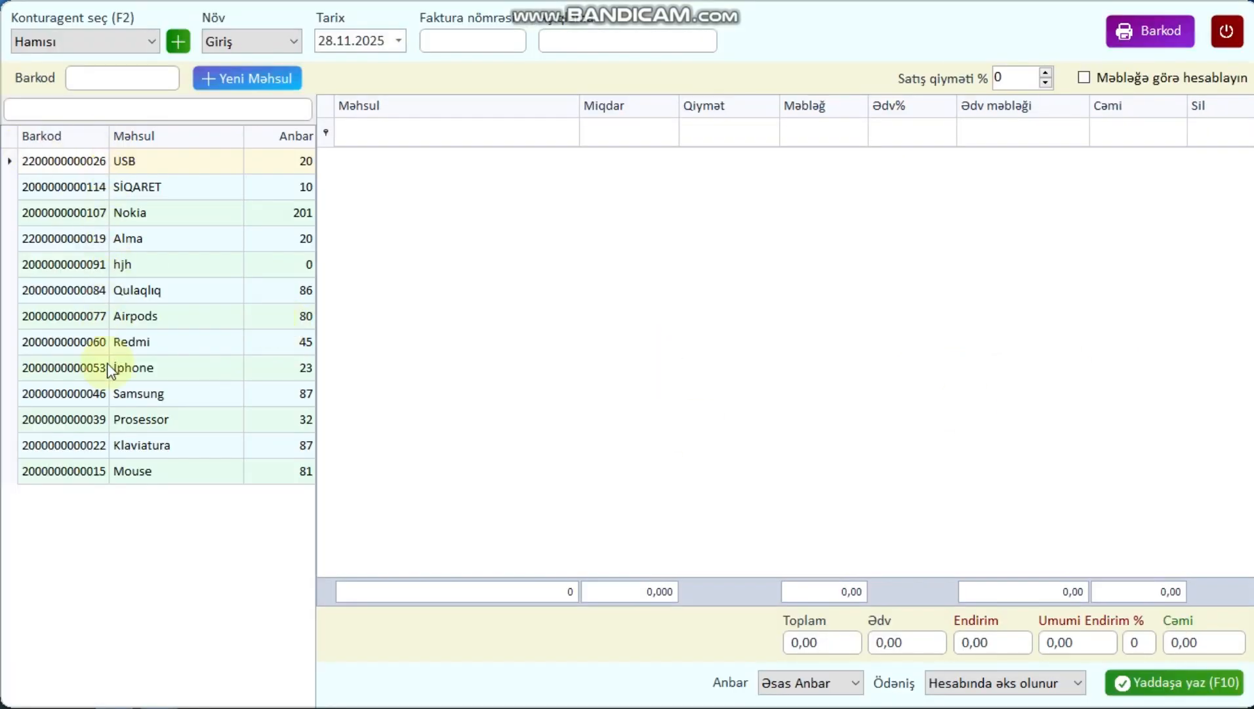
pyautogui.click(1227, 31)
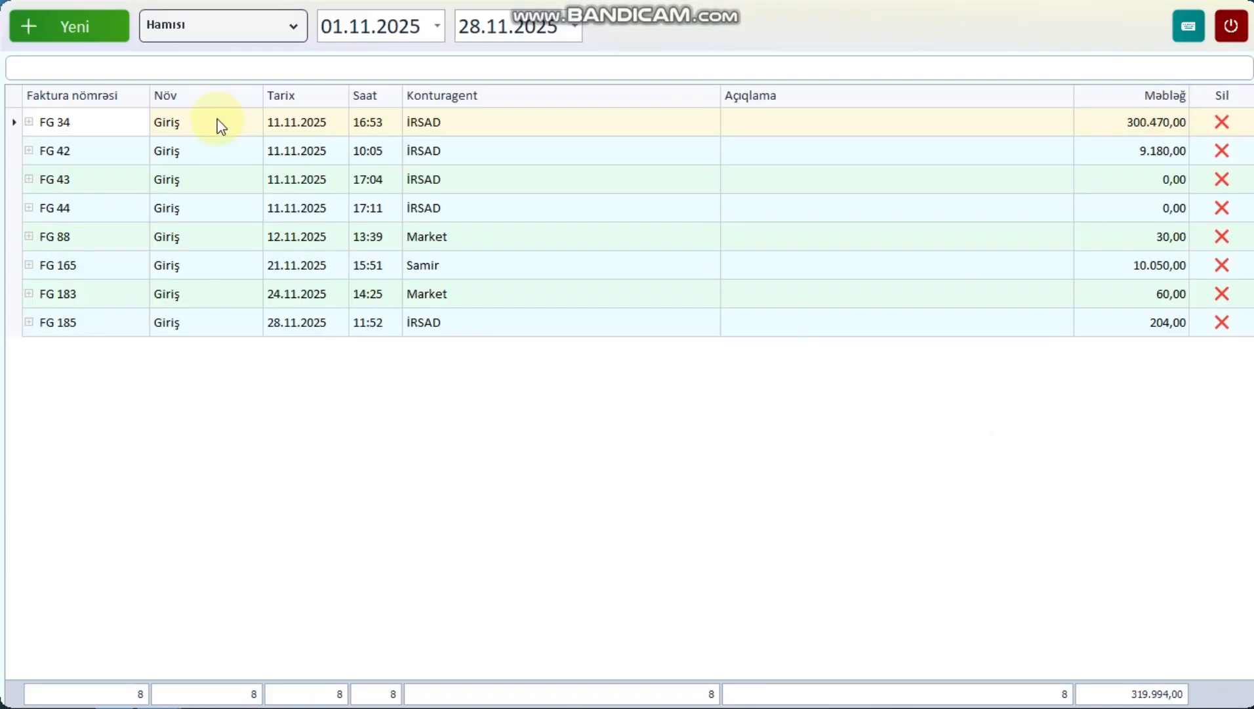
# - Look through the invoice type filter and the date range of the invoice list, and return to the main screen
pyautogui.click(281, 38)
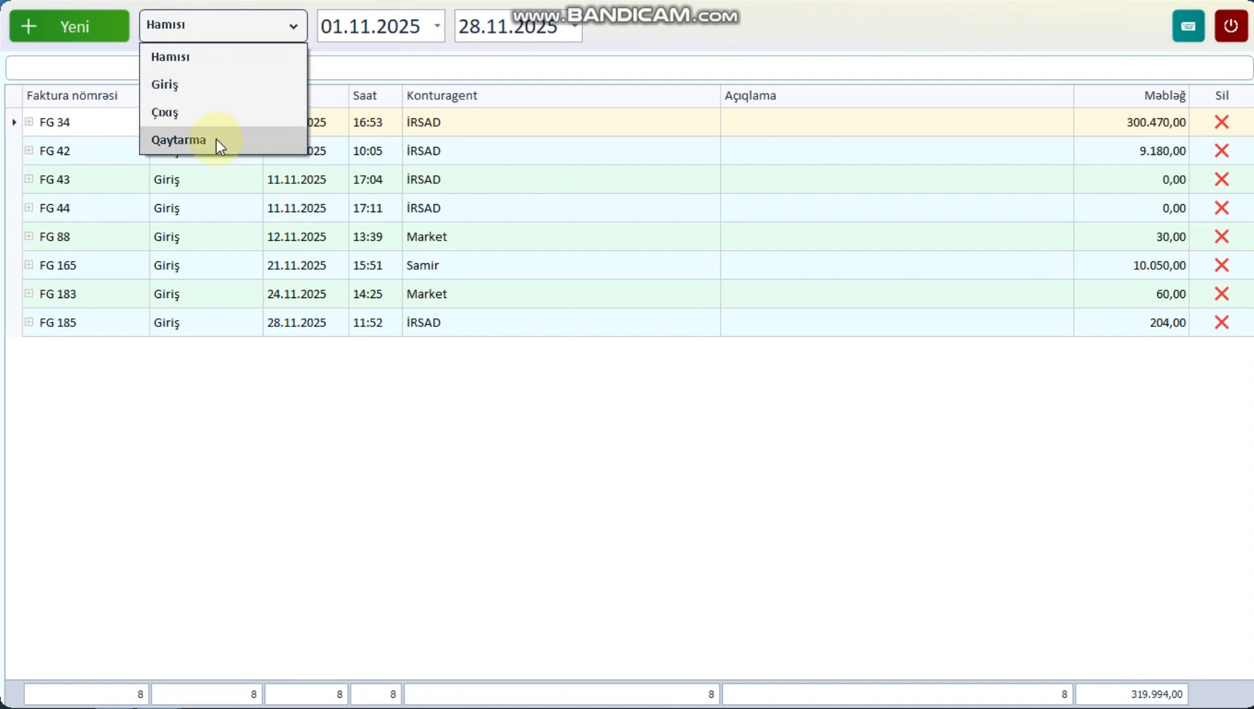
pyautogui.click(389, 41)
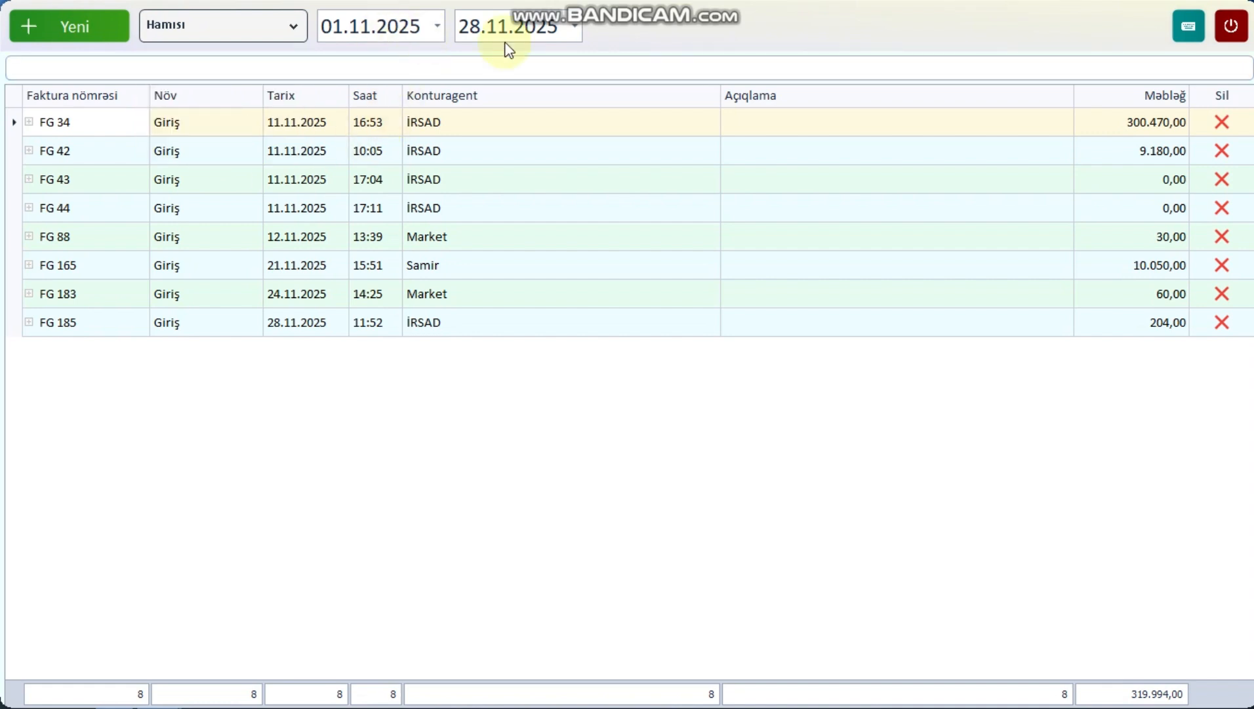
pyautogui.click(1232, 27)
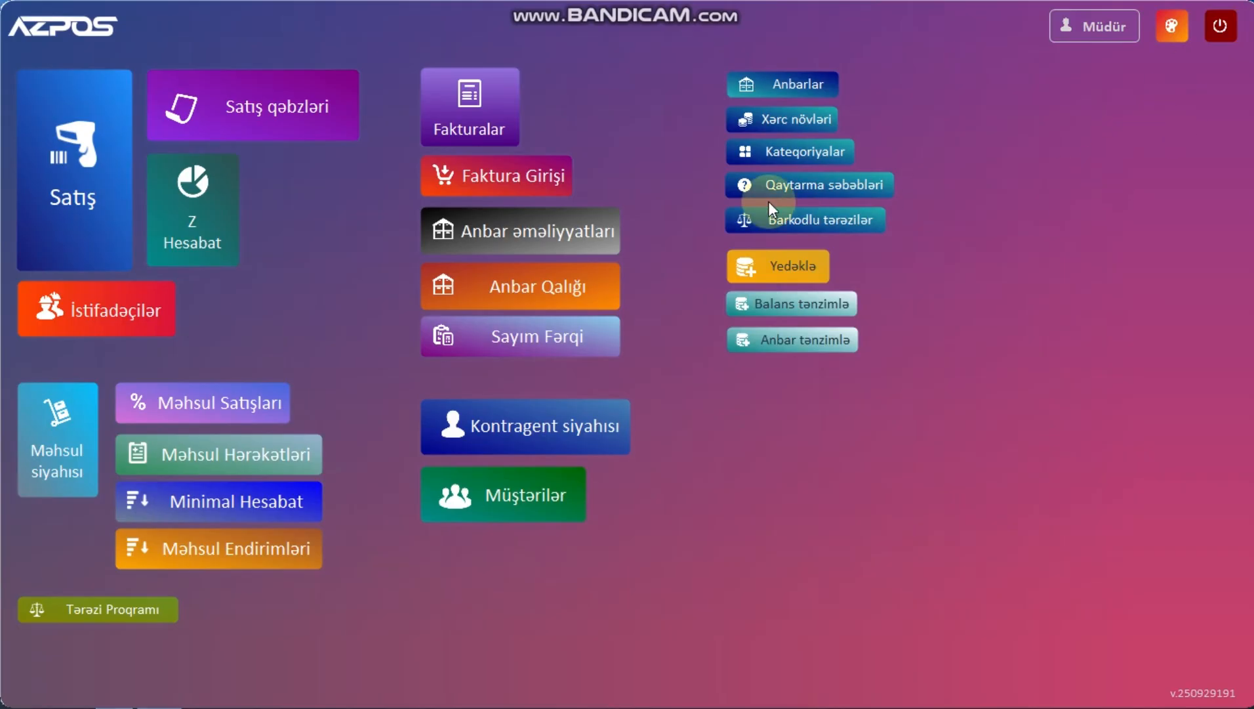